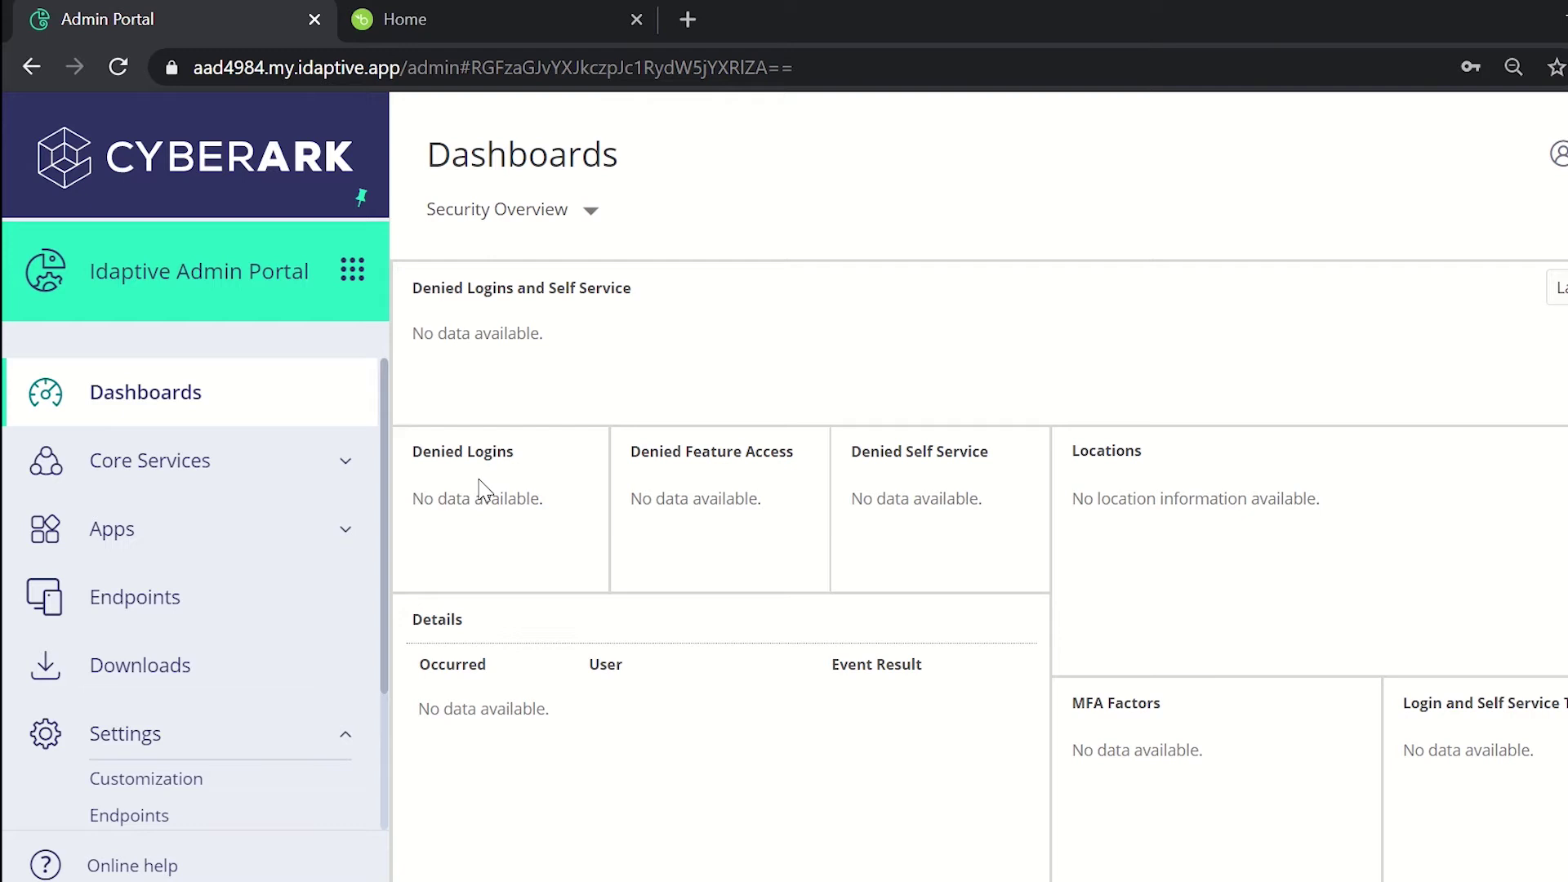
Step: Navigate through Settings > Network and Users to the empty Inbound Provisioning page
{"action": "scroll", "coordinate": [157, 536], "scroll_direction": "down", "scroll_amount": 5}
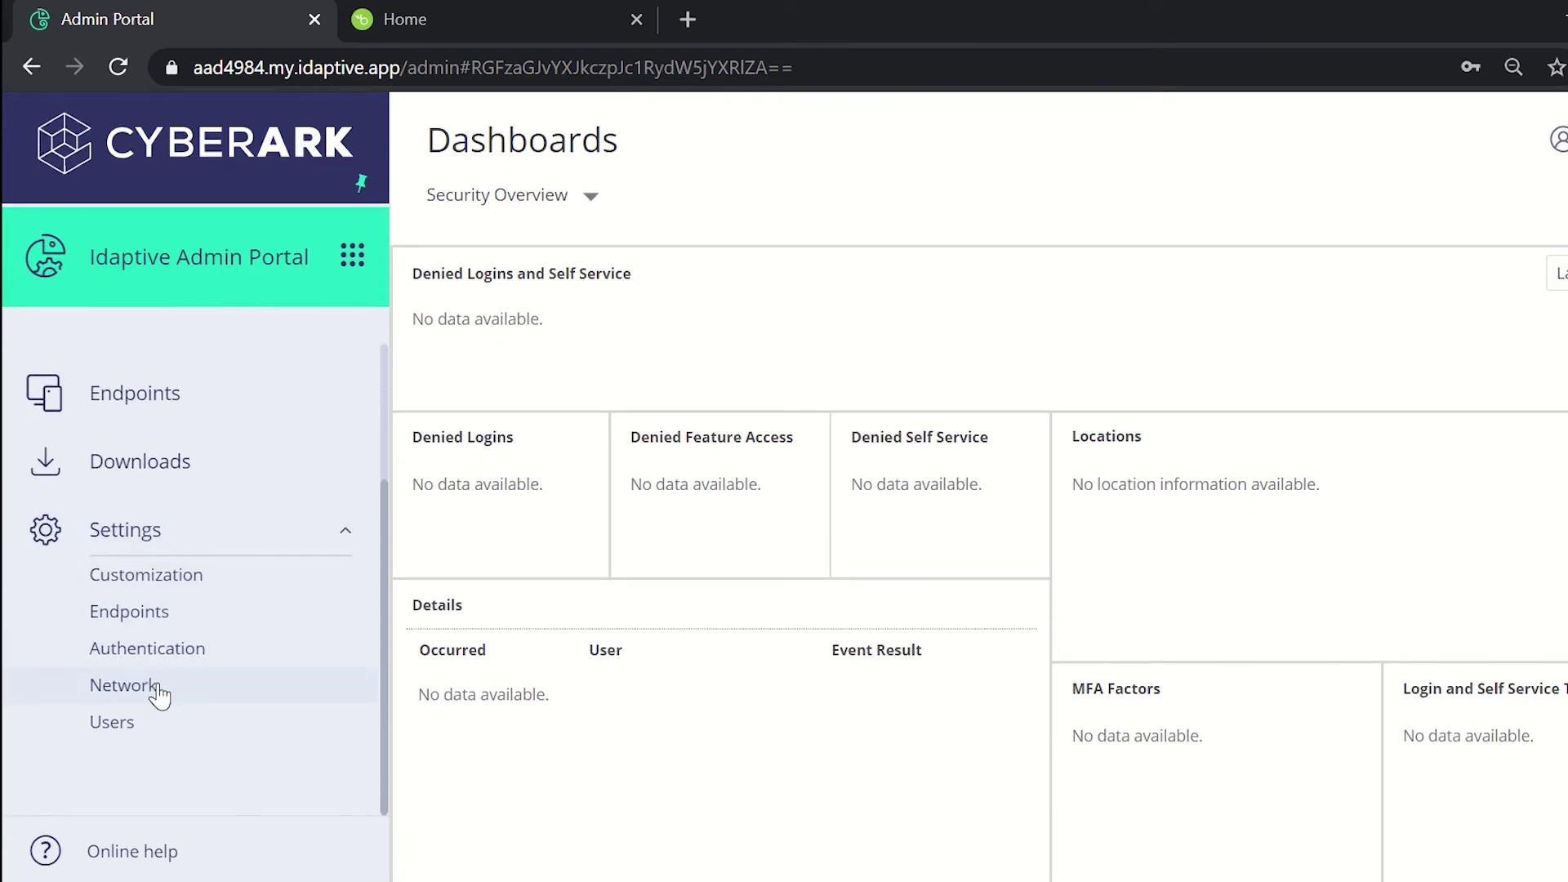
{"action": "left_click", "coordinate": [158, 686]}
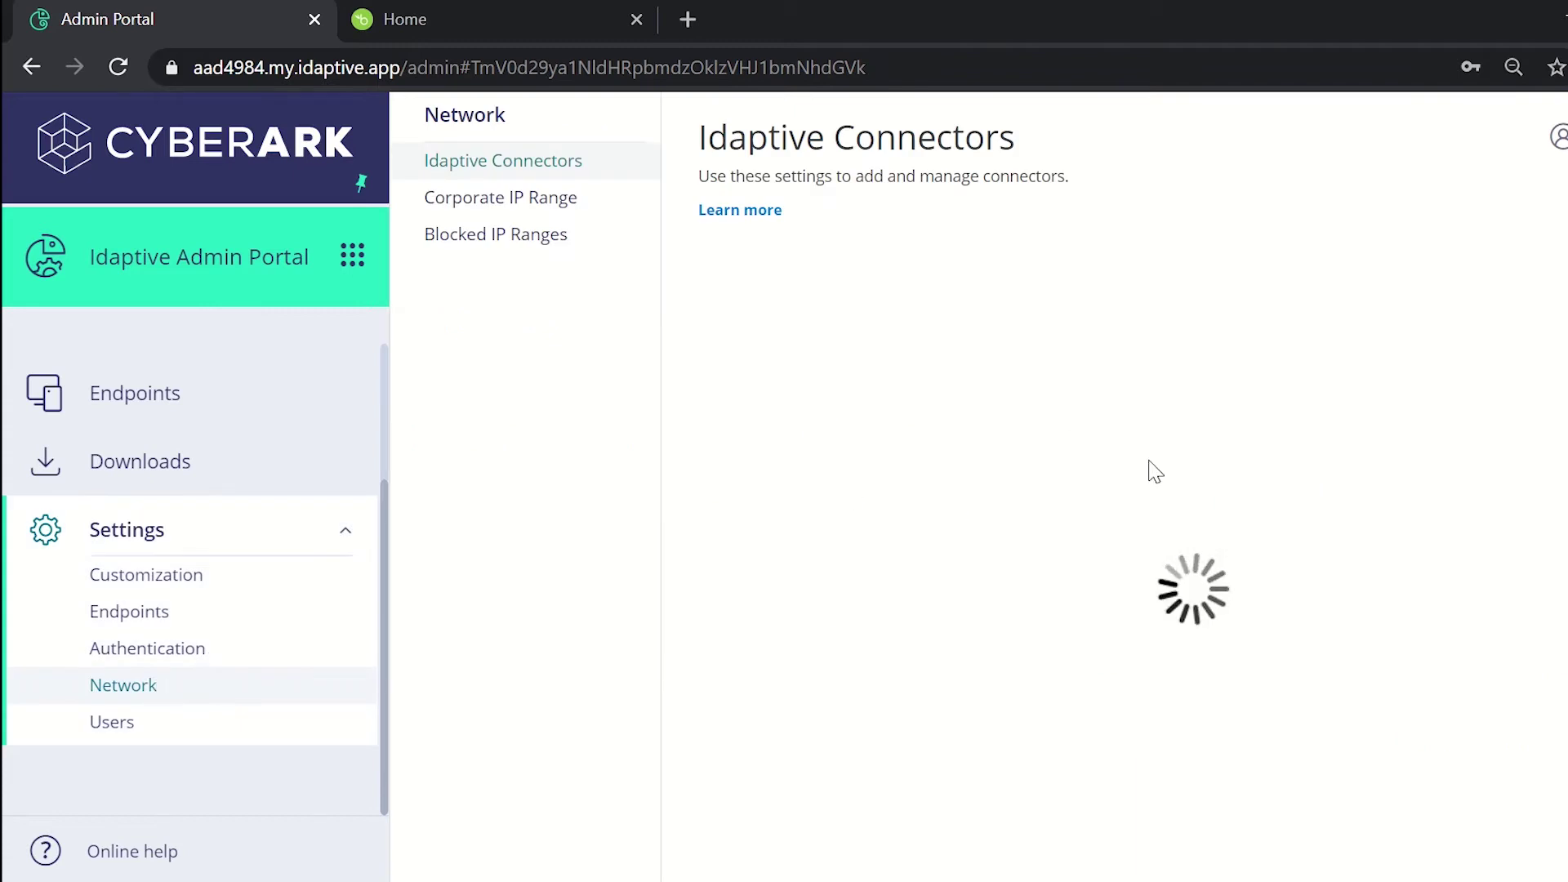
{"action": "scroll", "coordinate": [1225, 476], "scroll_direction": "right", "scroll_amount": 3}
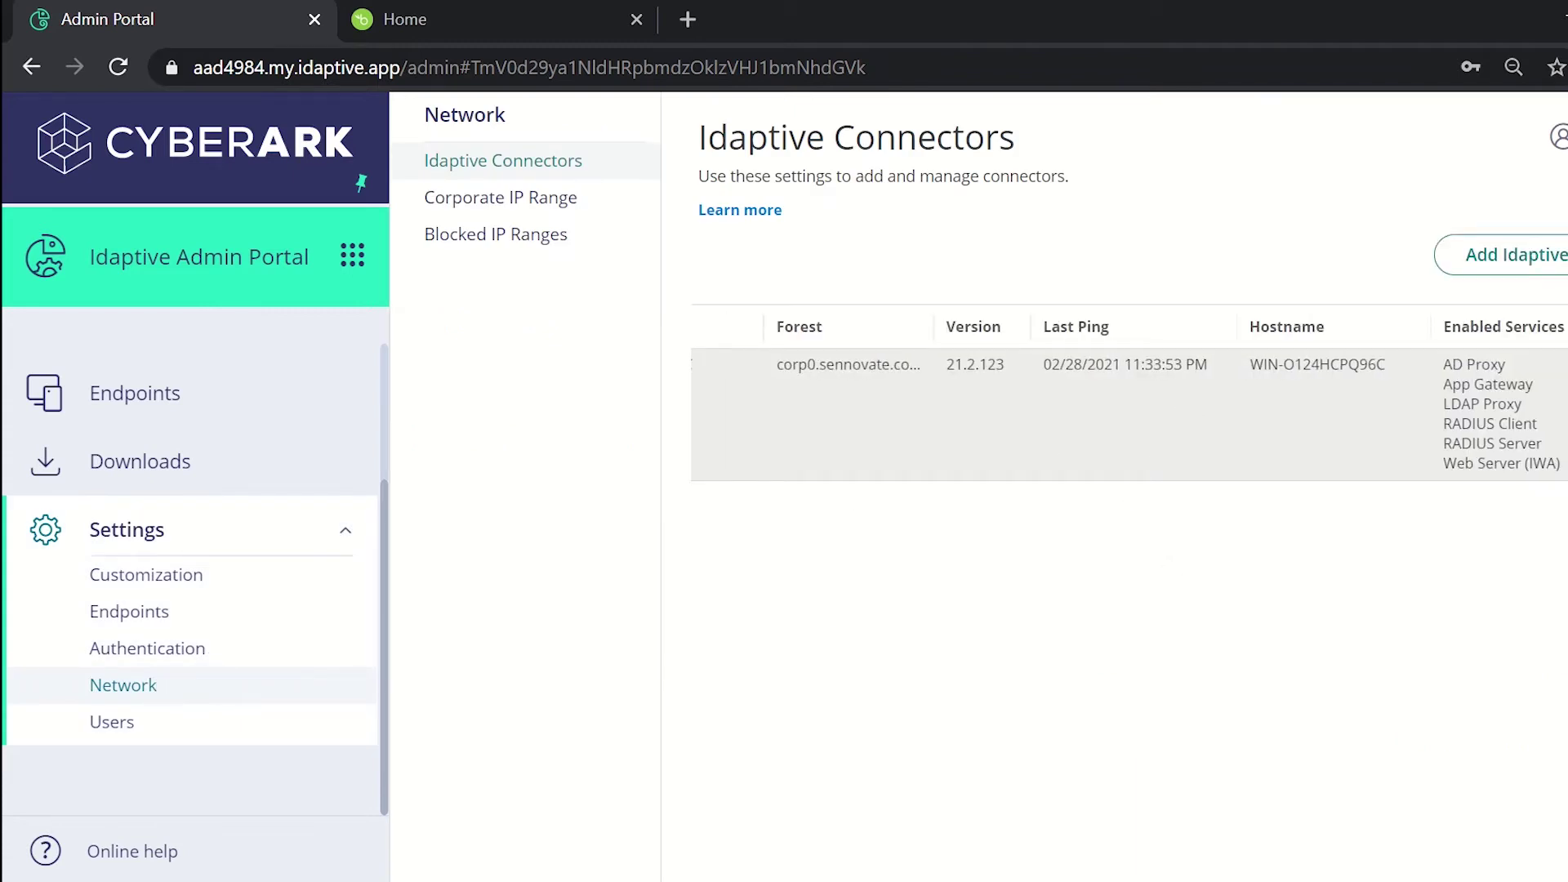
{"action": "scroll", "coordinate": [732, 523], "scroll_direction": "left", "scroll_amount": 3}
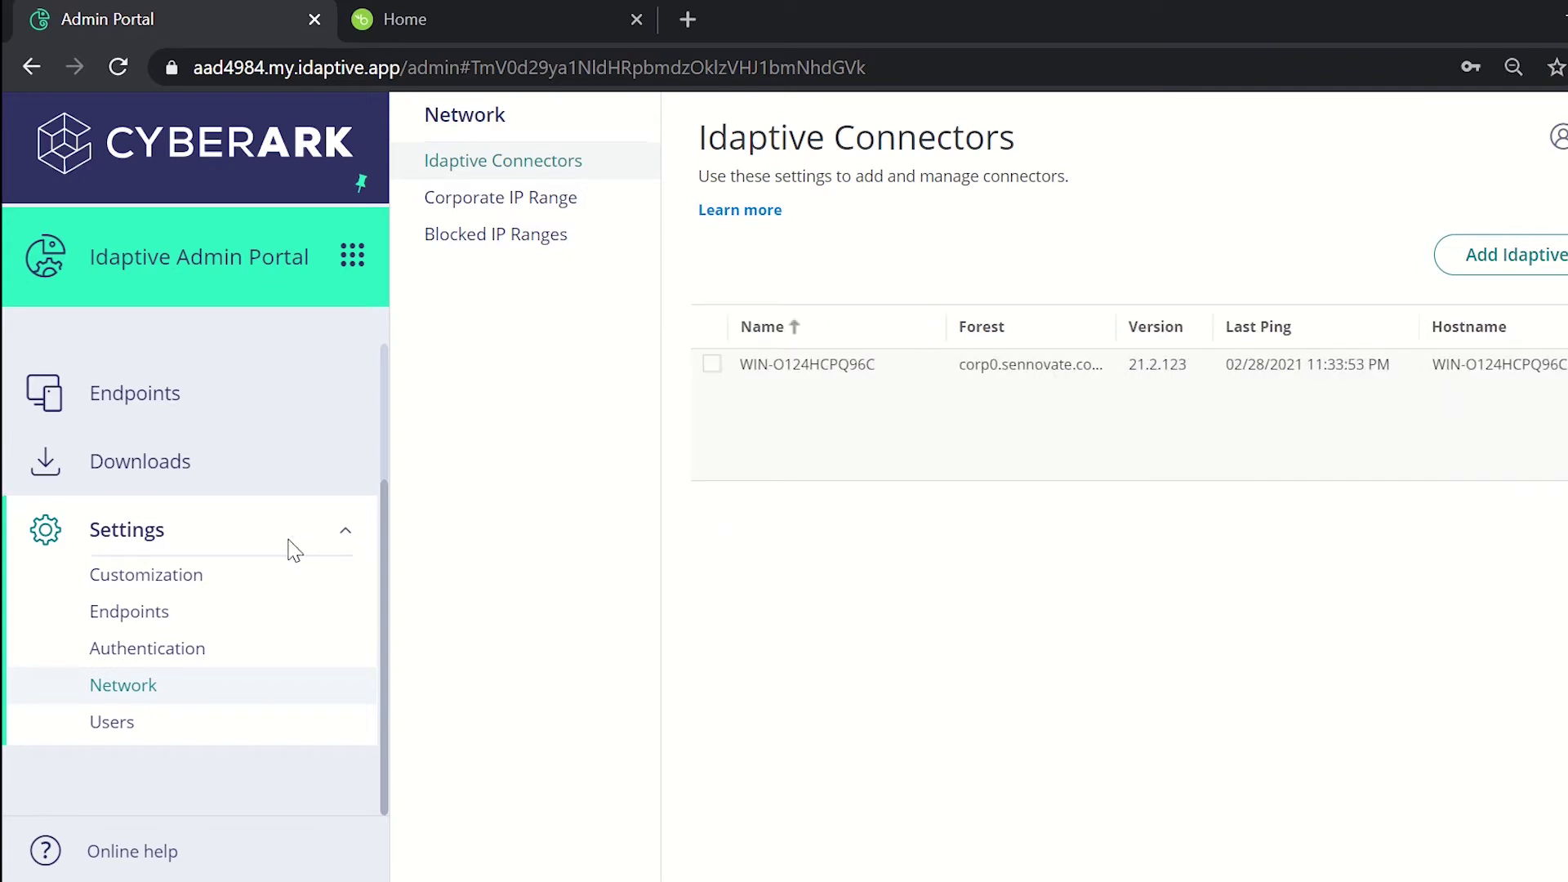
{"action": "left_click", "coordinate": [112, 738]}
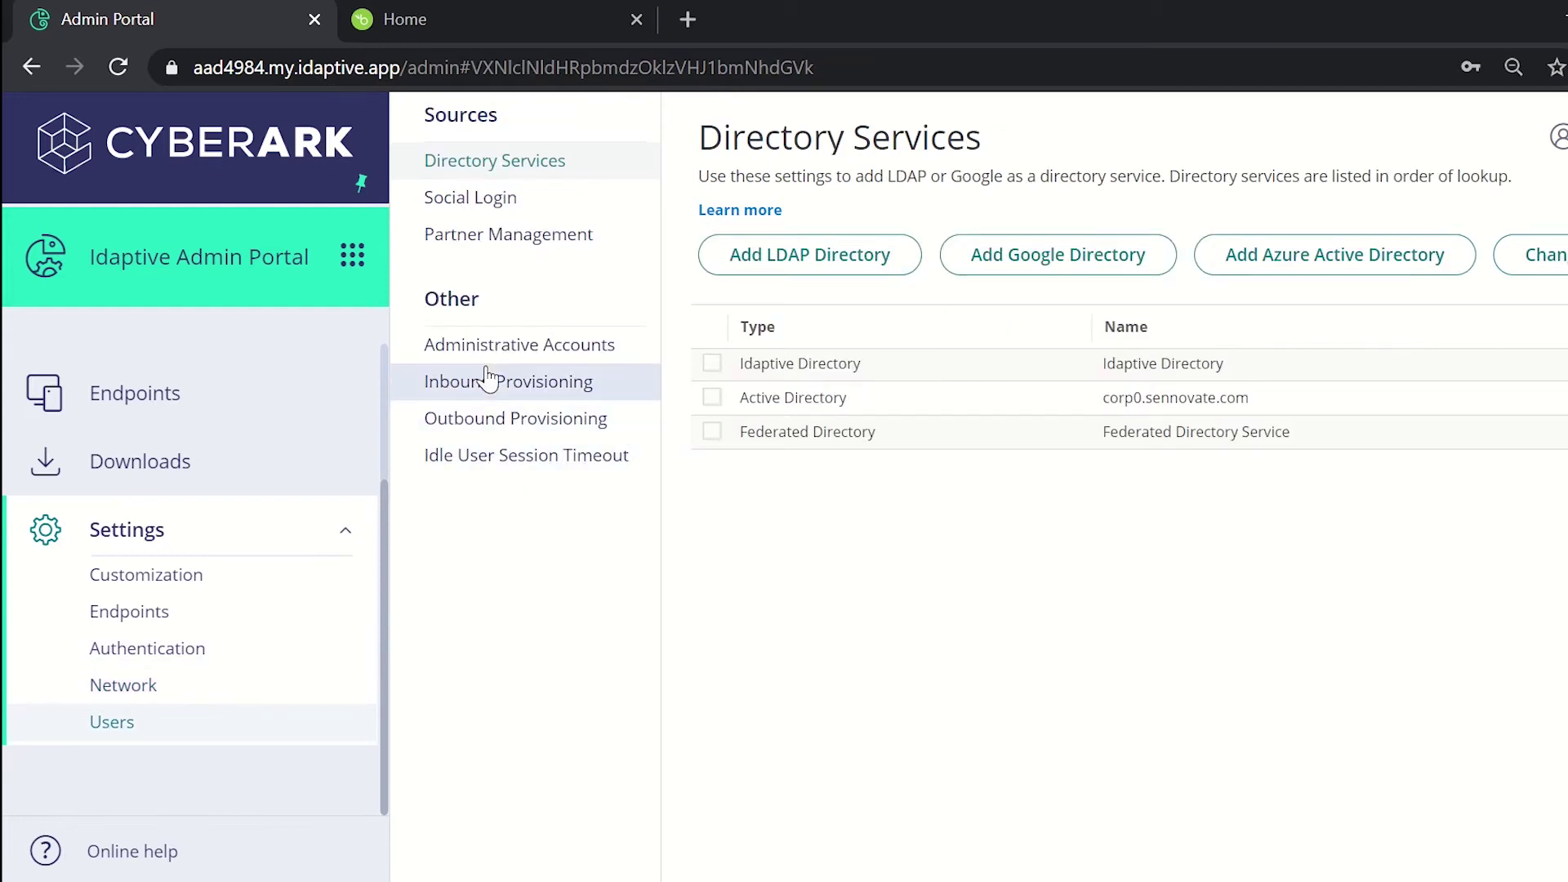
{"action": "left_click", "coordinate": [488, 380]}
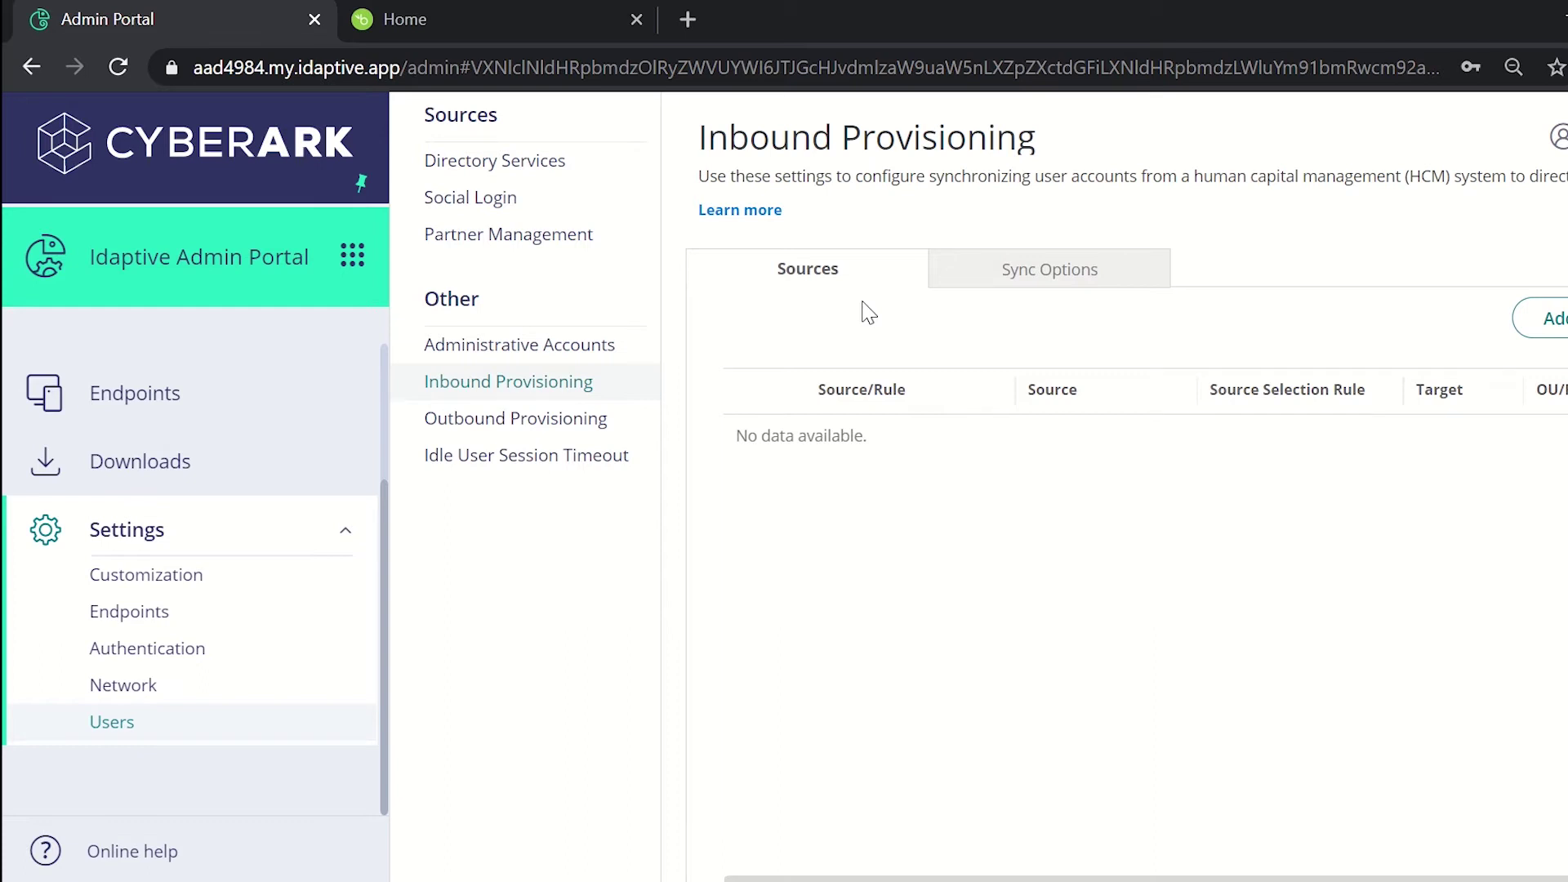
Step: Add a new provisioning source with BambooHR as the source system
{"action": "left_click", "coordinate": [1560, 331]}
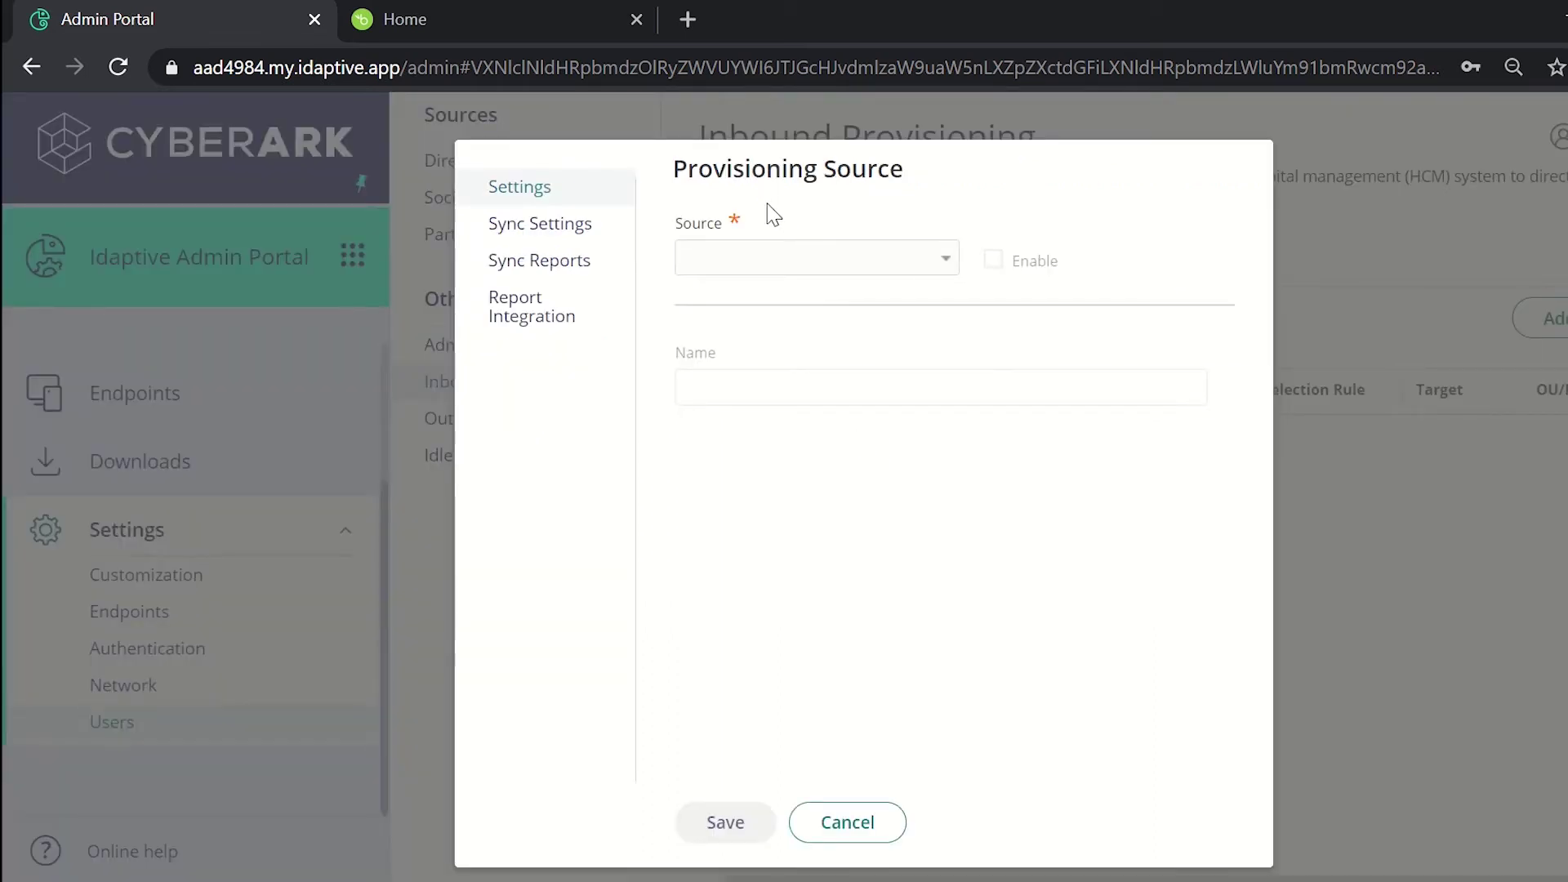
{"action": "left_click", "coordinate": [773, 269]}
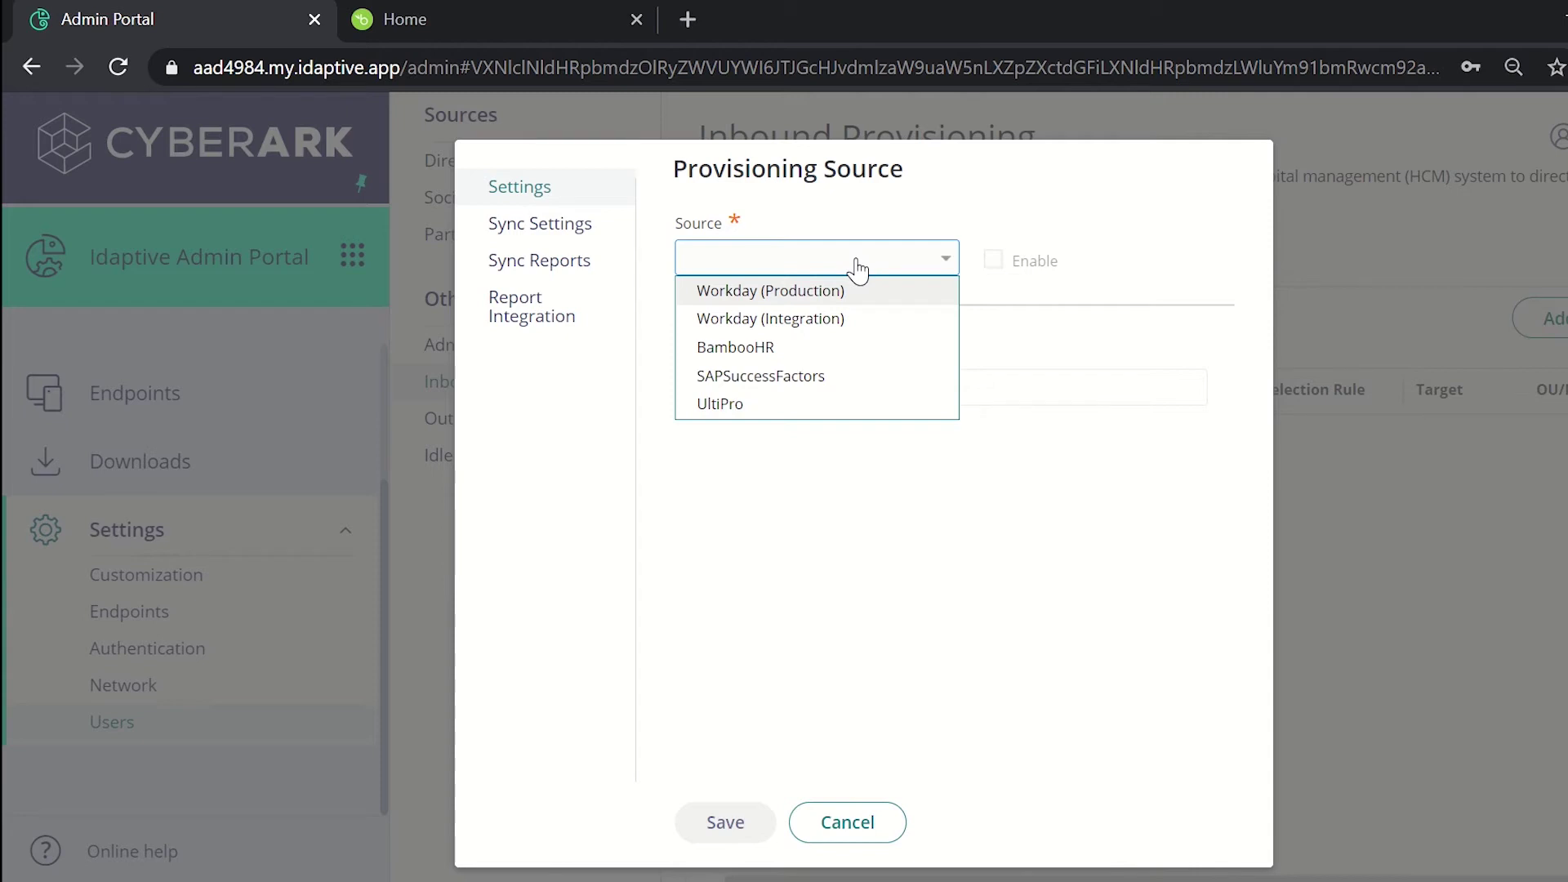
{"action": "left_click", "coordinate": [759, 363]}
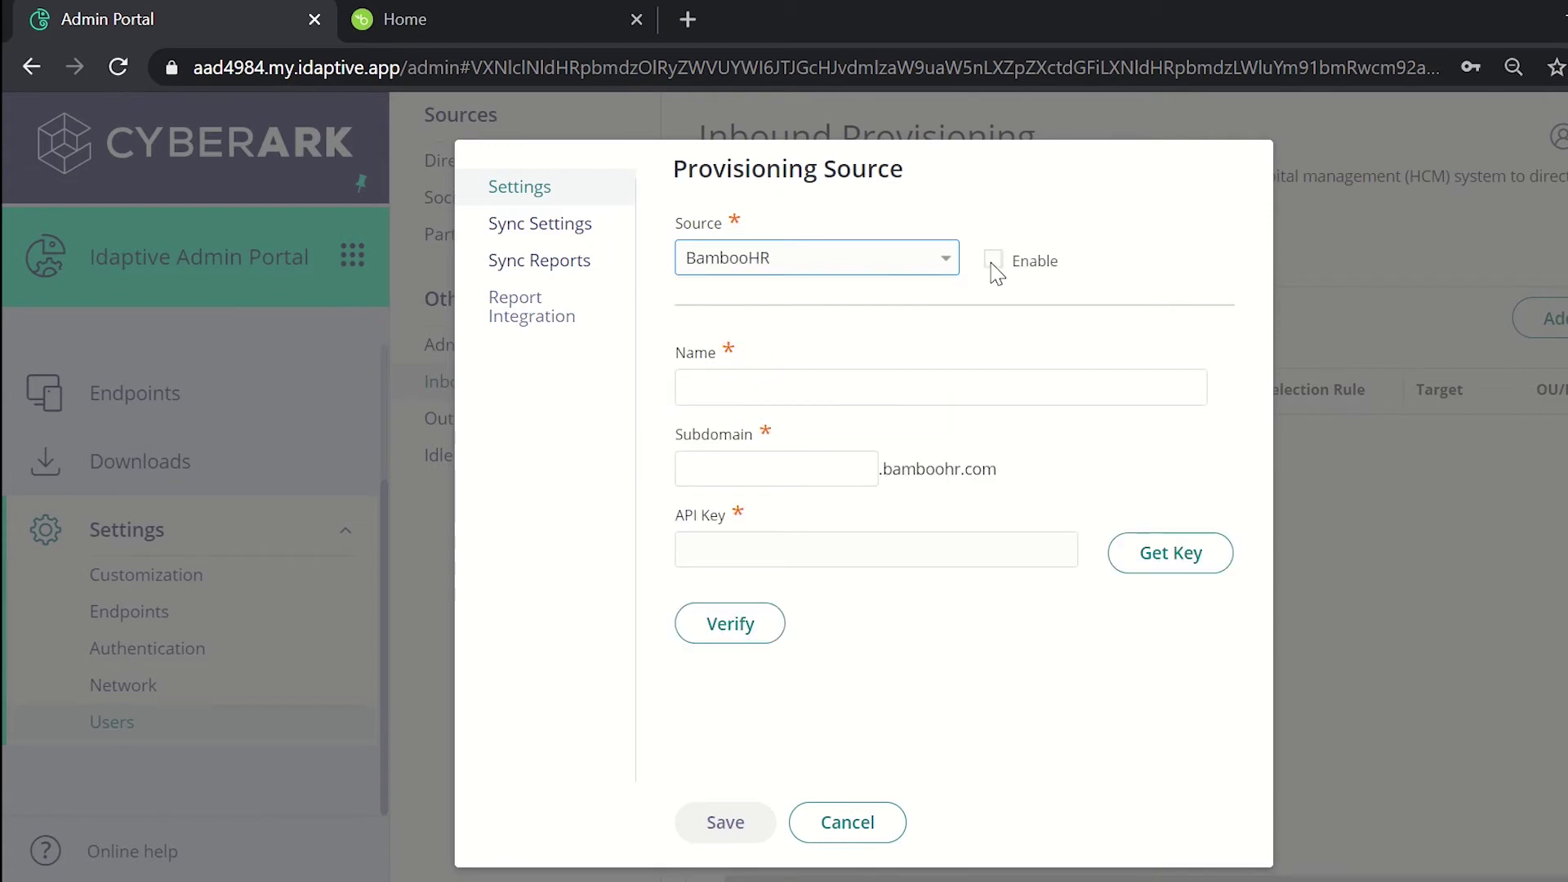
Step: Enable the source, name it 'test', and switch to the BambooHR site for the subdomain
{"action": "left_click", "coordinate": [992, 261]}
{"action": "left_click", "coordinate": [747, 397]}
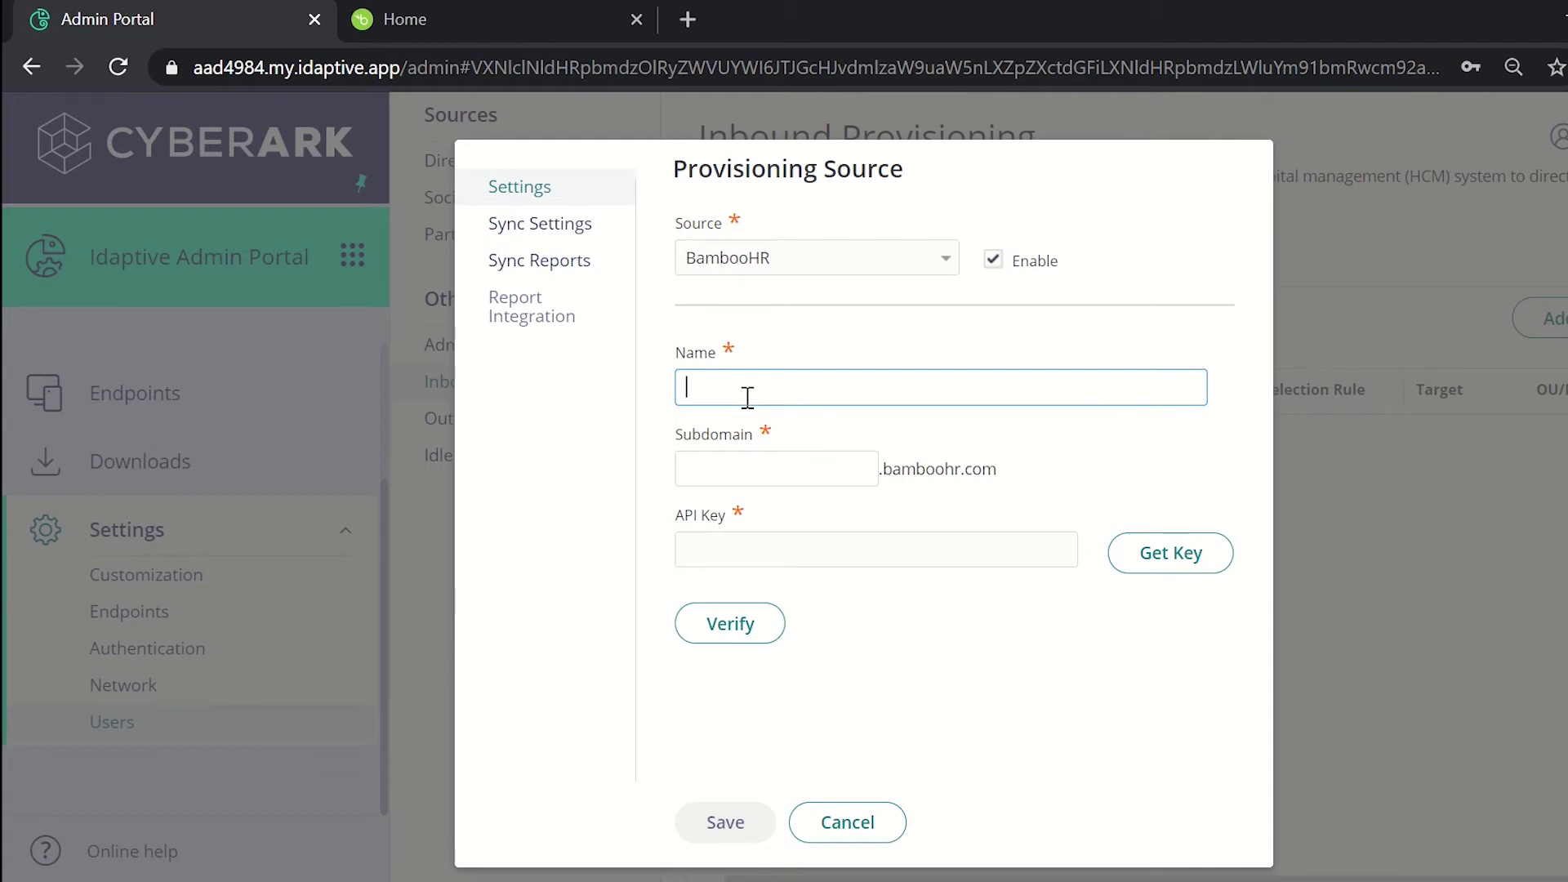
{"action": "type", "text": "test"}
{"action": "left_click", "coordinate": [745, 474]}
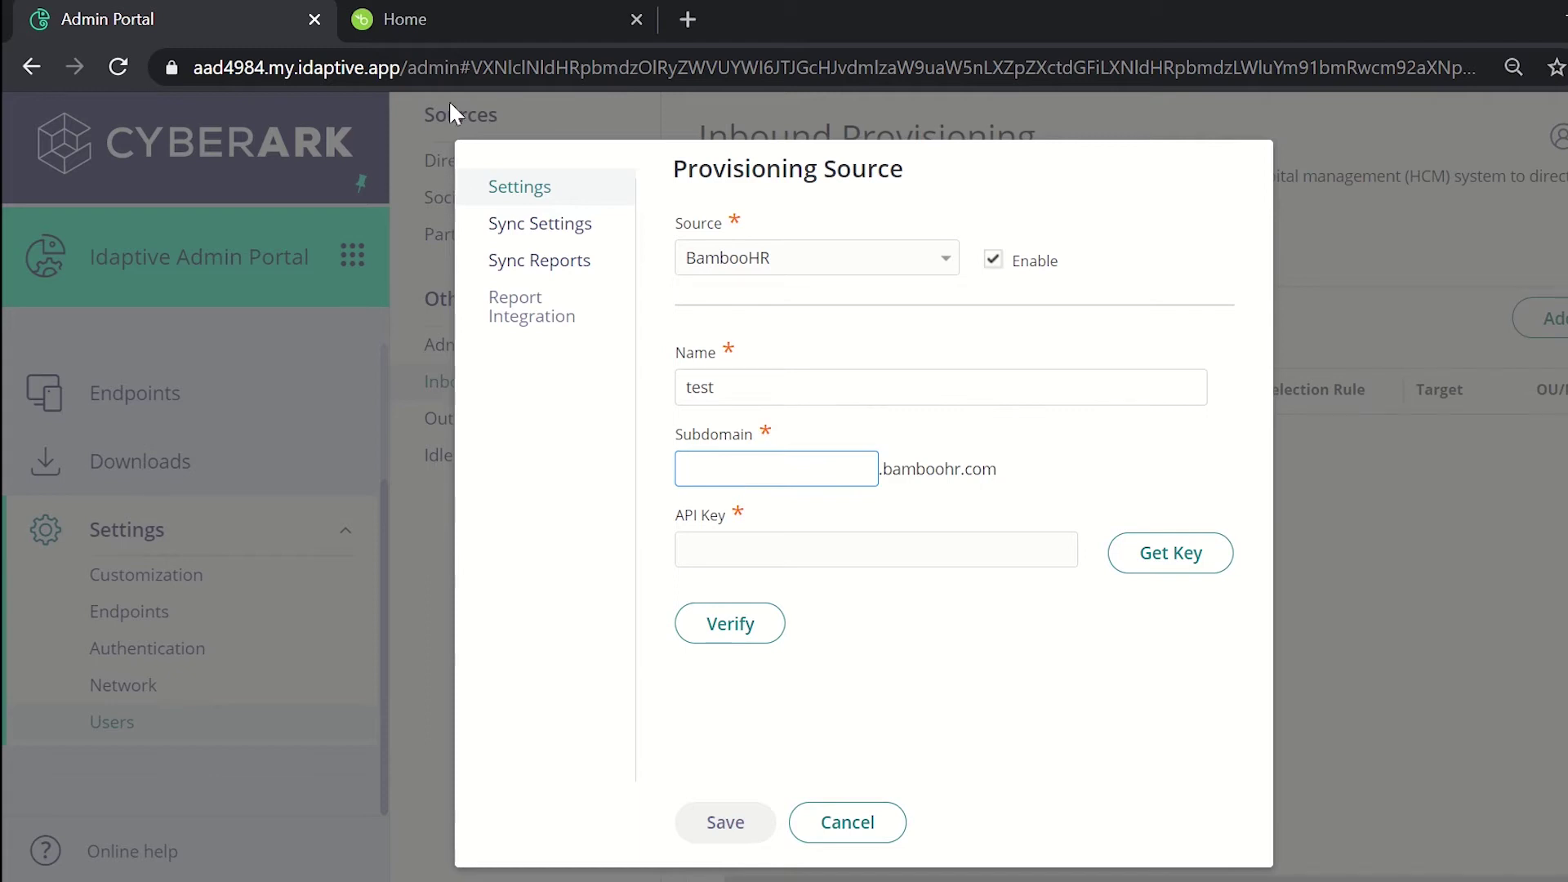
{"action": "left_click", "coordinate": [457, 27]}
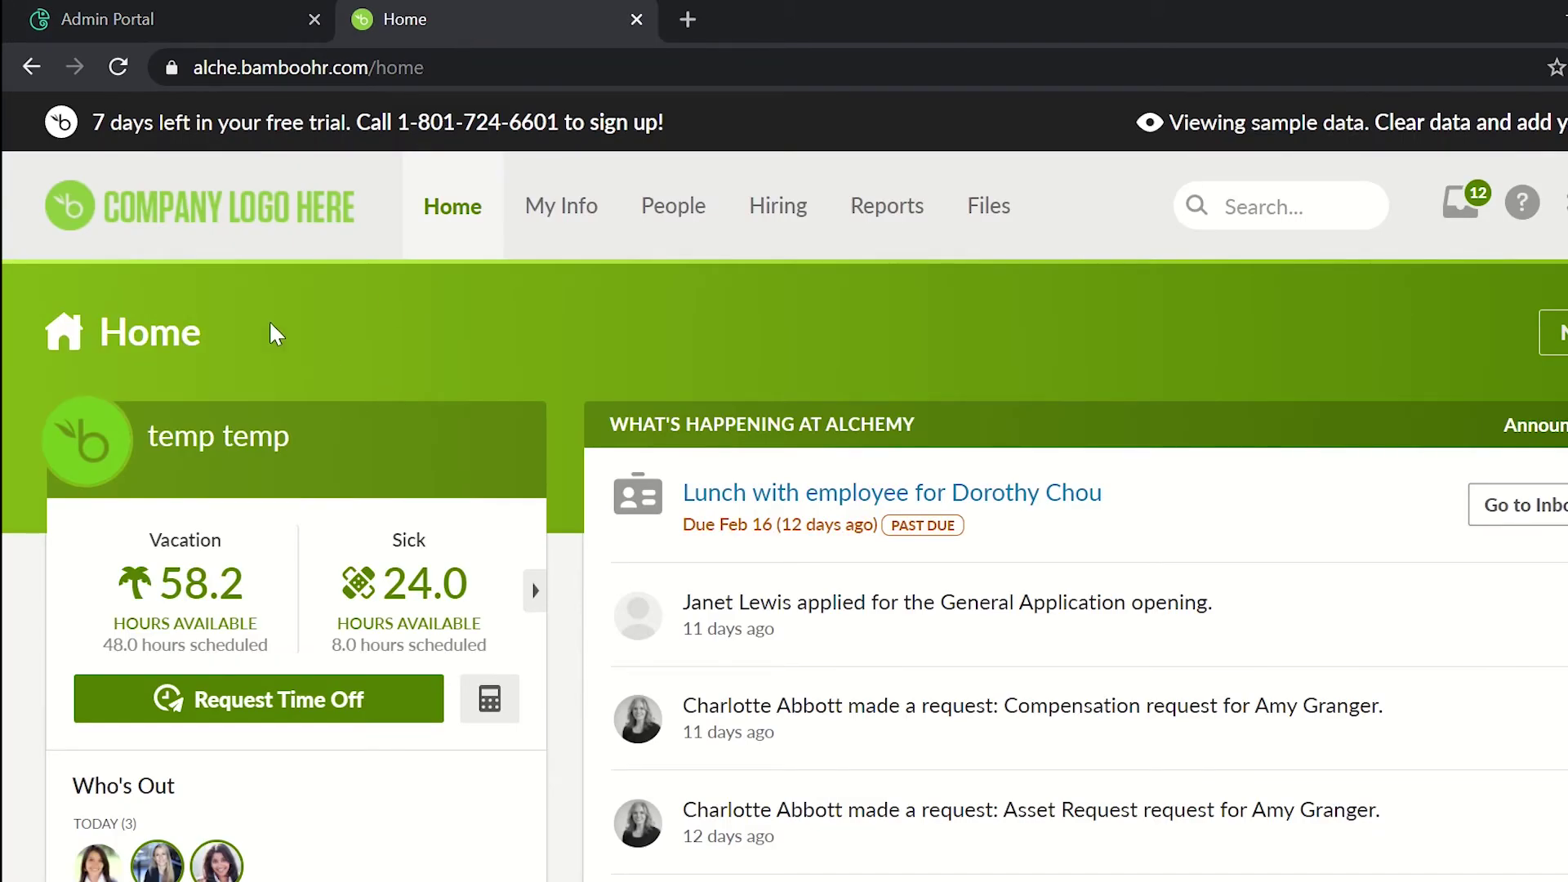
Step: Copy the subdomain 'alche' from the BambooHR address bar and return to the Admin Portal
{"action": "left_click", "coordinate": [231, 73]}
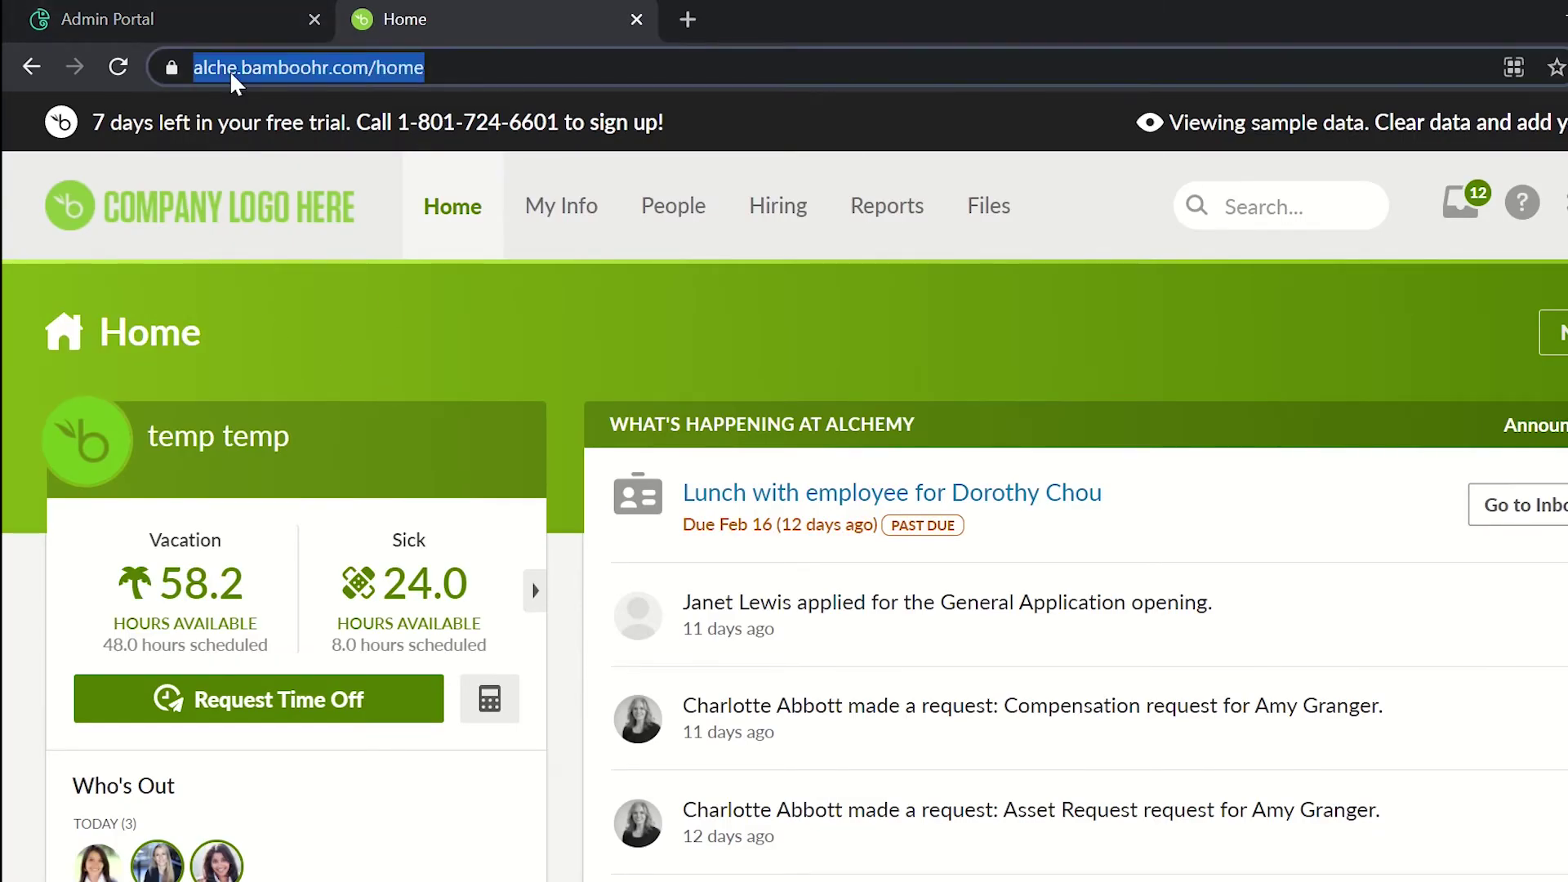
{"action": "left_click", "coordinate": [231, 71]}
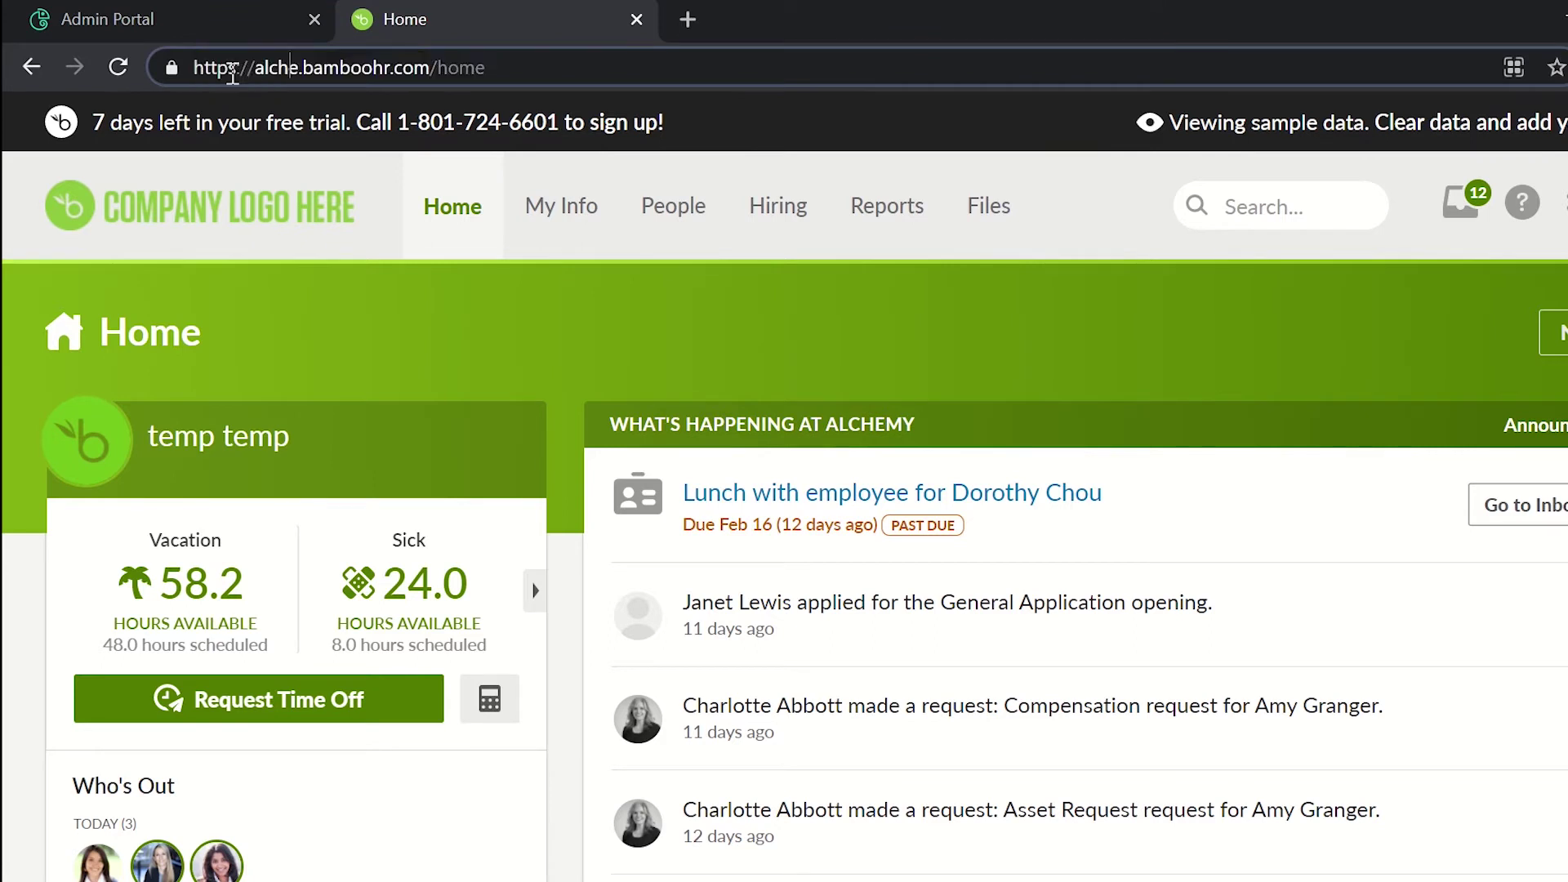
{"action": "left_click", "coordinate": [253, 74]}
{"action": "left_click_drag", "start_coordinate": [255, 73], "coordinate": [300, 74]}
{"action": "key", "text": "ctrl+c"}
{"action": "left_click", "coordinate": [183, 8]}
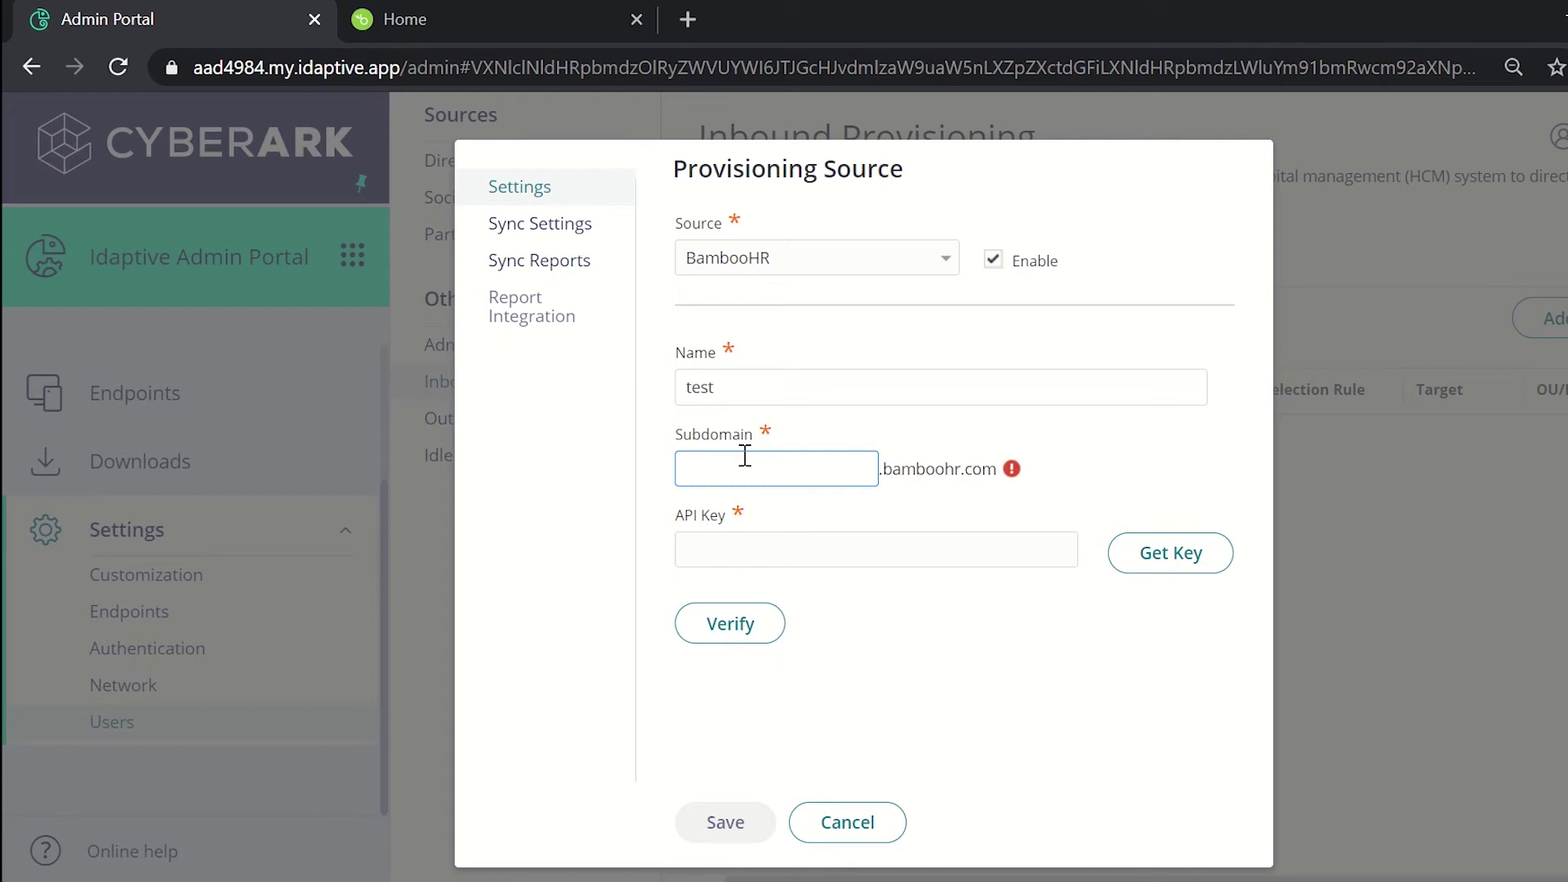
Step: Paste 'alche' into the Subdomain field, then go back to BambooHR
{"action": "key", "text": "ctrl+v"}
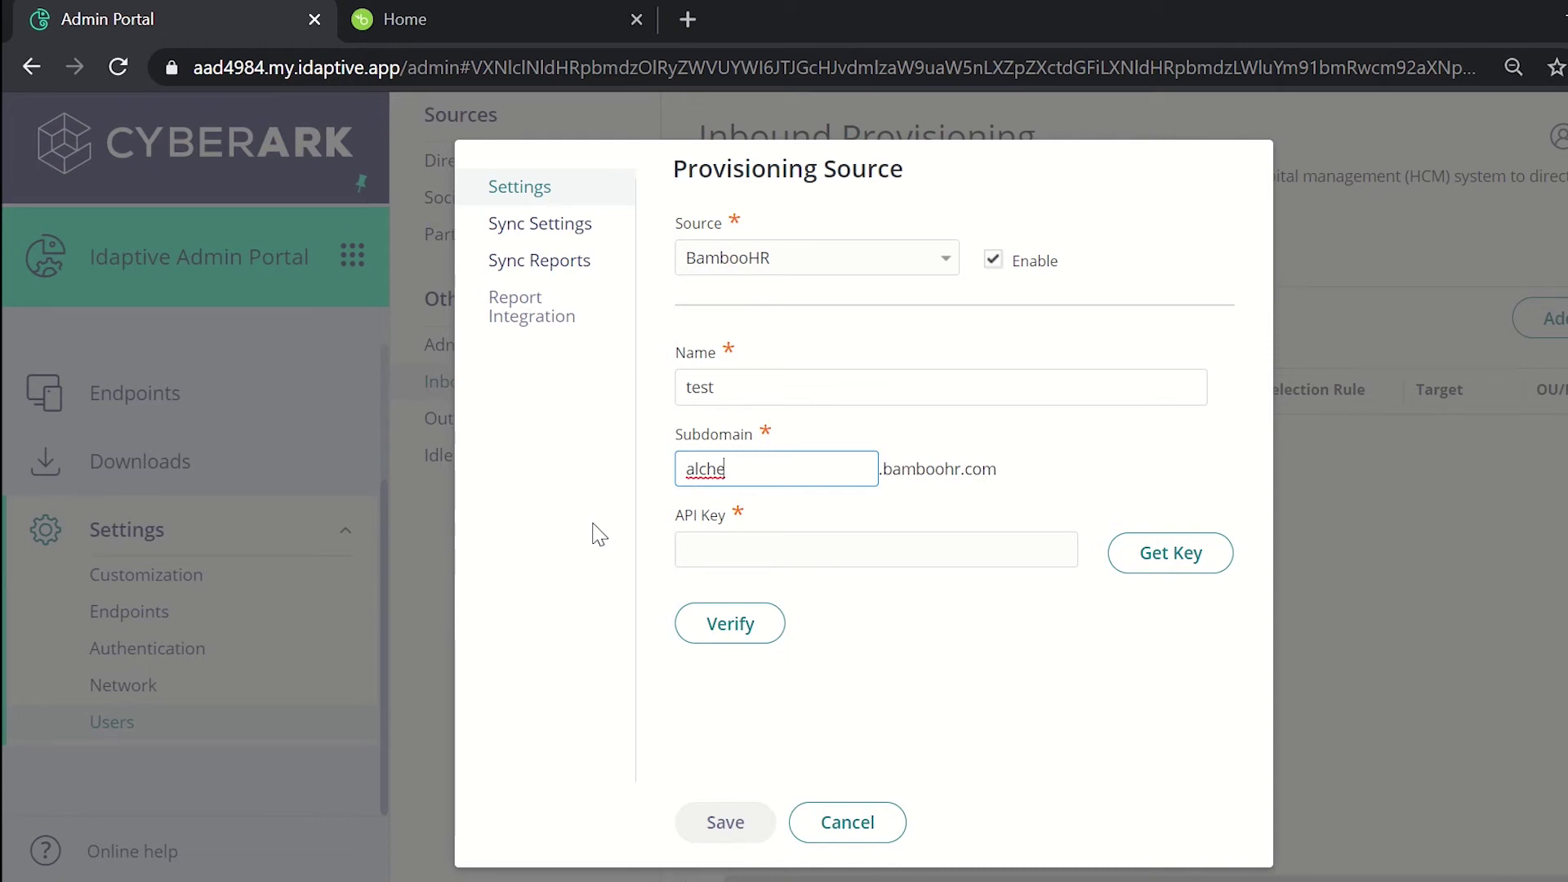
{"action": "key", "text": "ctrl+Tab"}
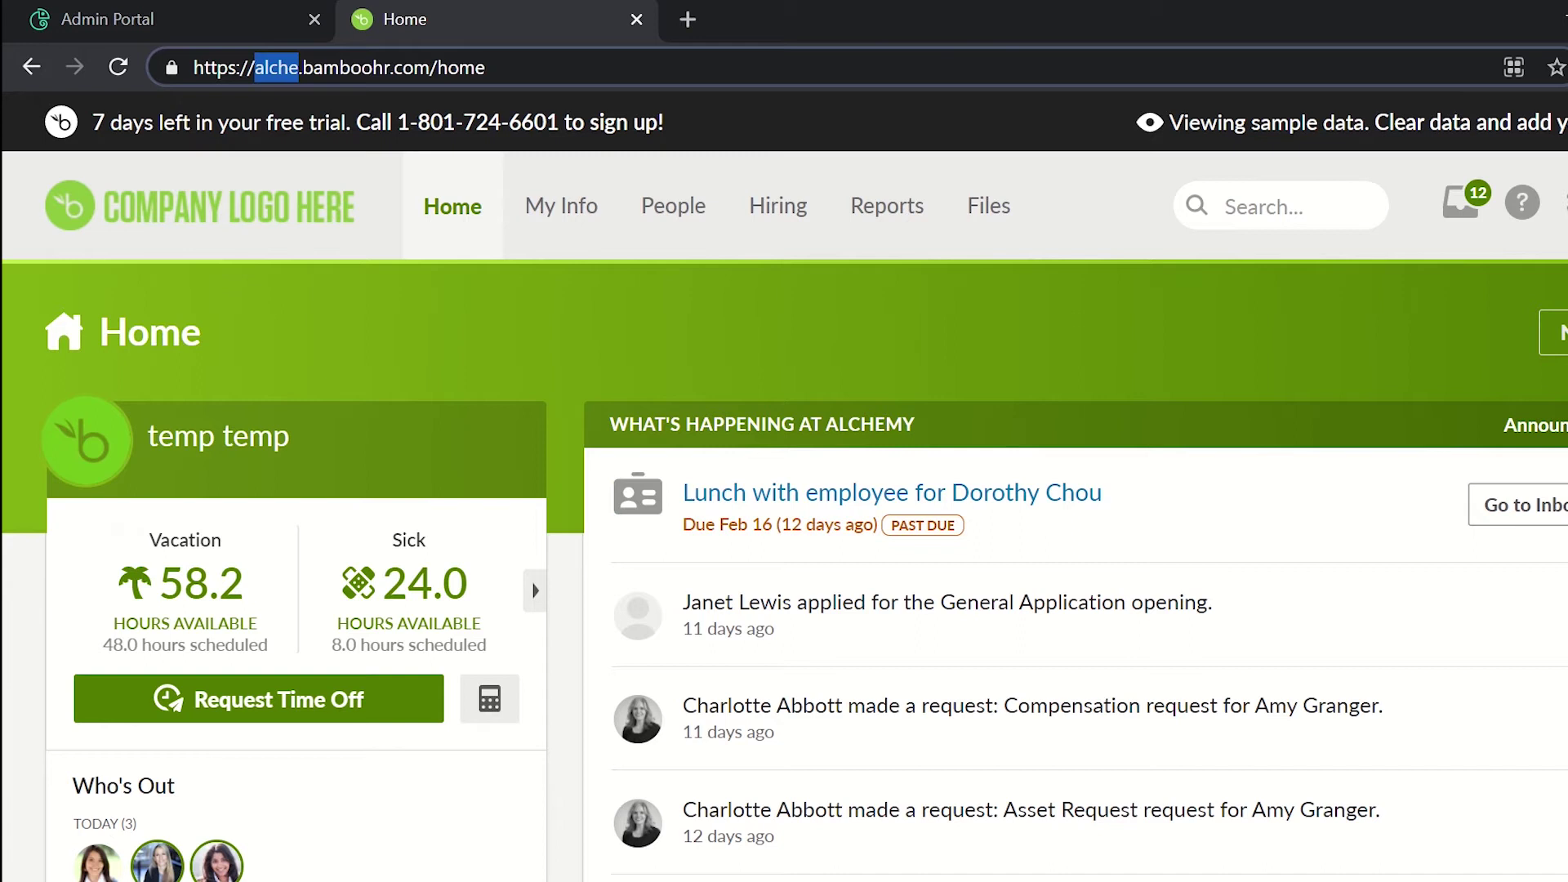
Step: Generate a BambooHR API key named 'demo' under API Keys and copy it
{"action": "left_click", "coordinate": [1563, 202]}
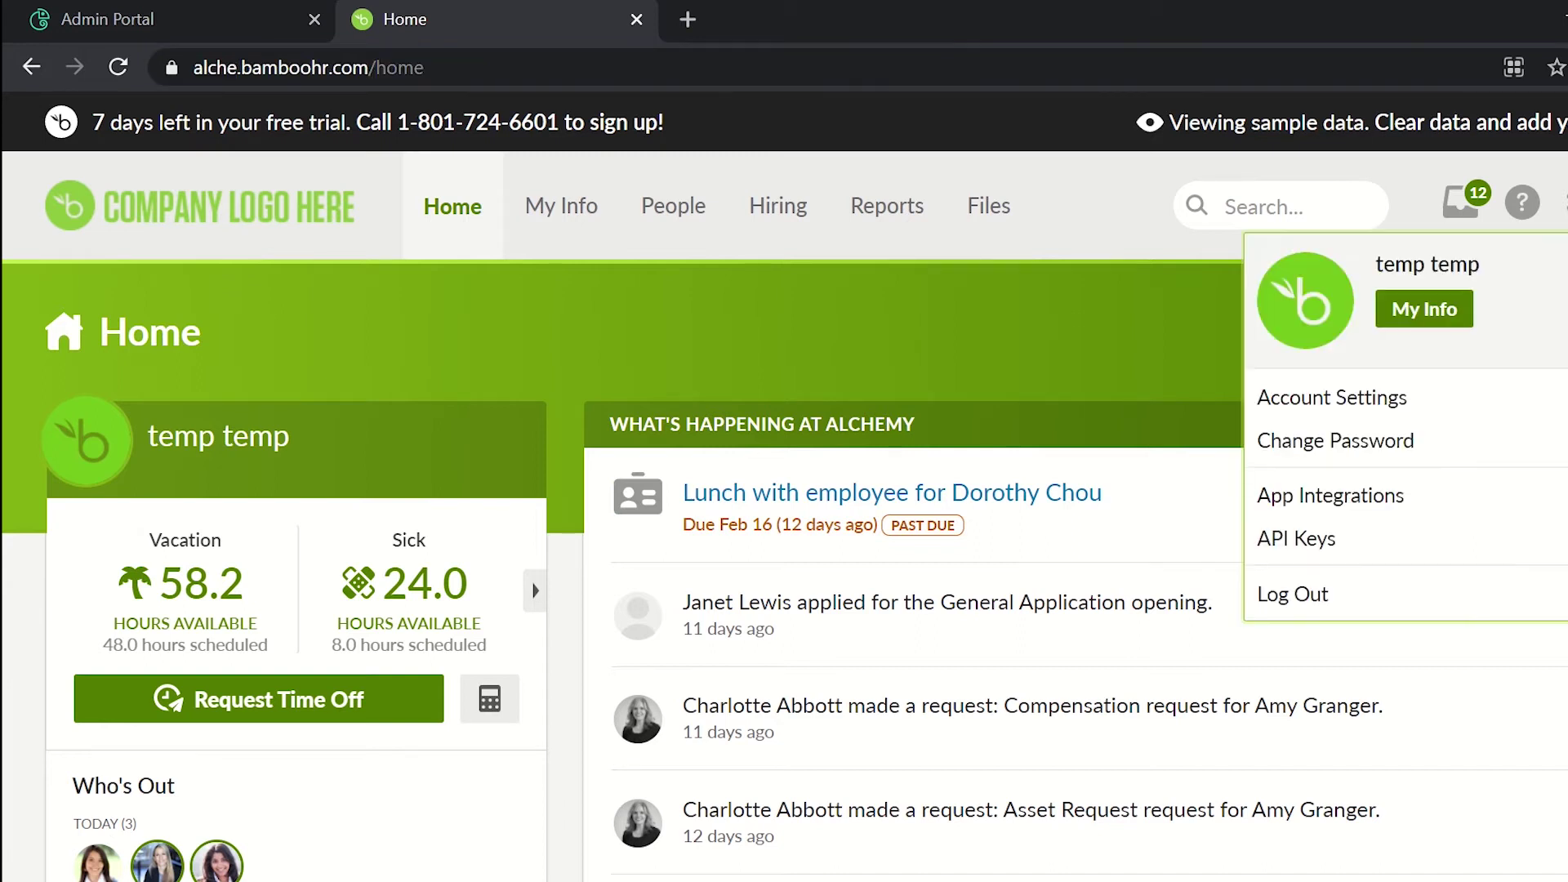
{"action": "left_click", "coordinate": [1318, 539]}
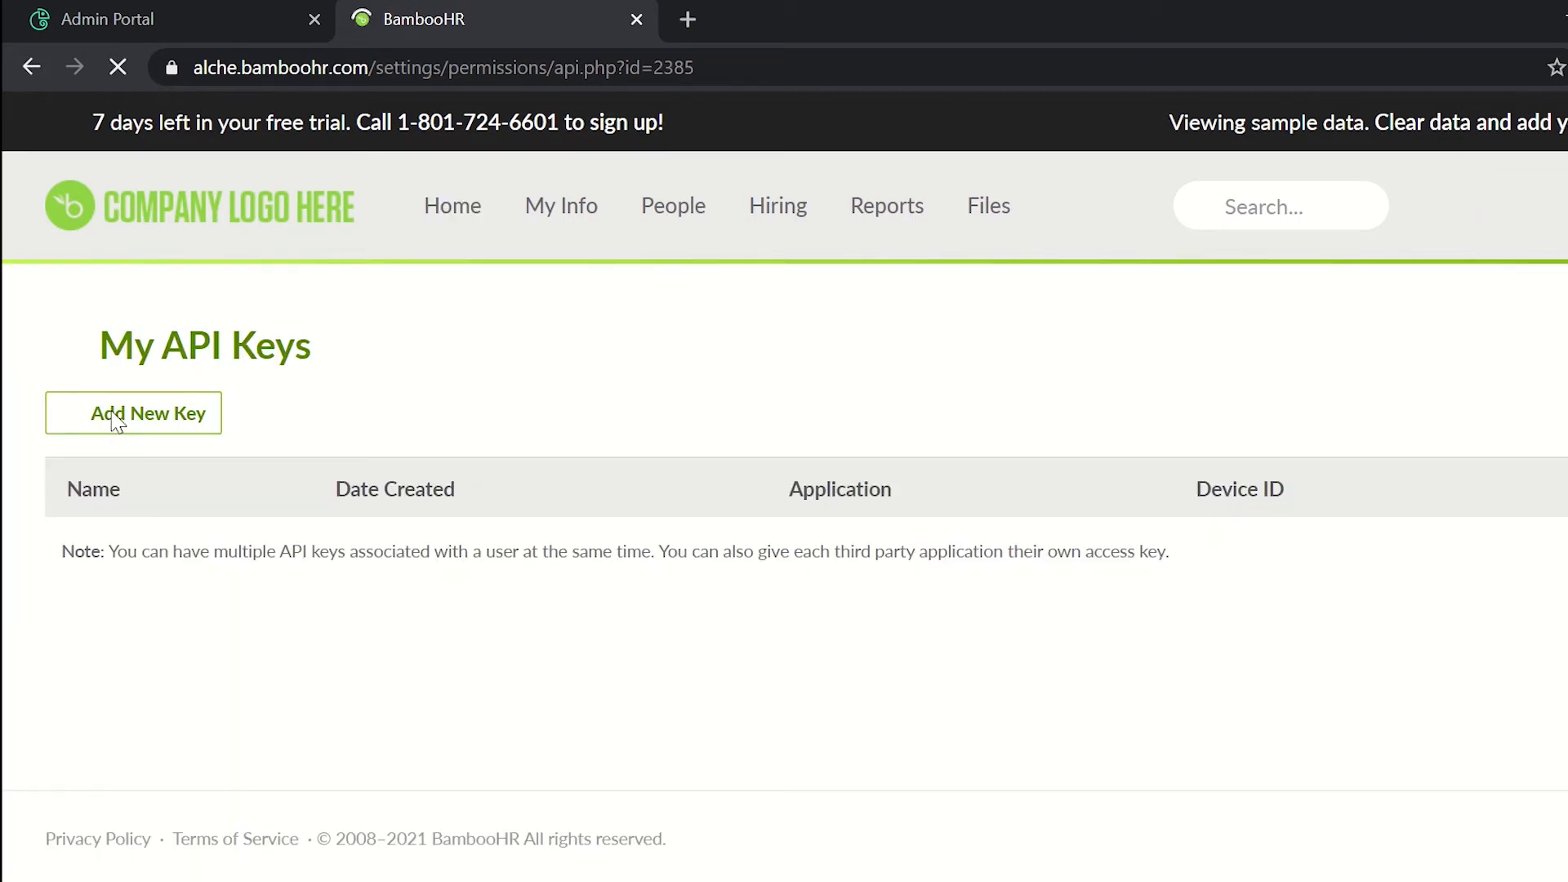
{"action": "left_click", "coordinate": [115, 419]}
{"action": "left_click", "coordinate": [623, 441]}
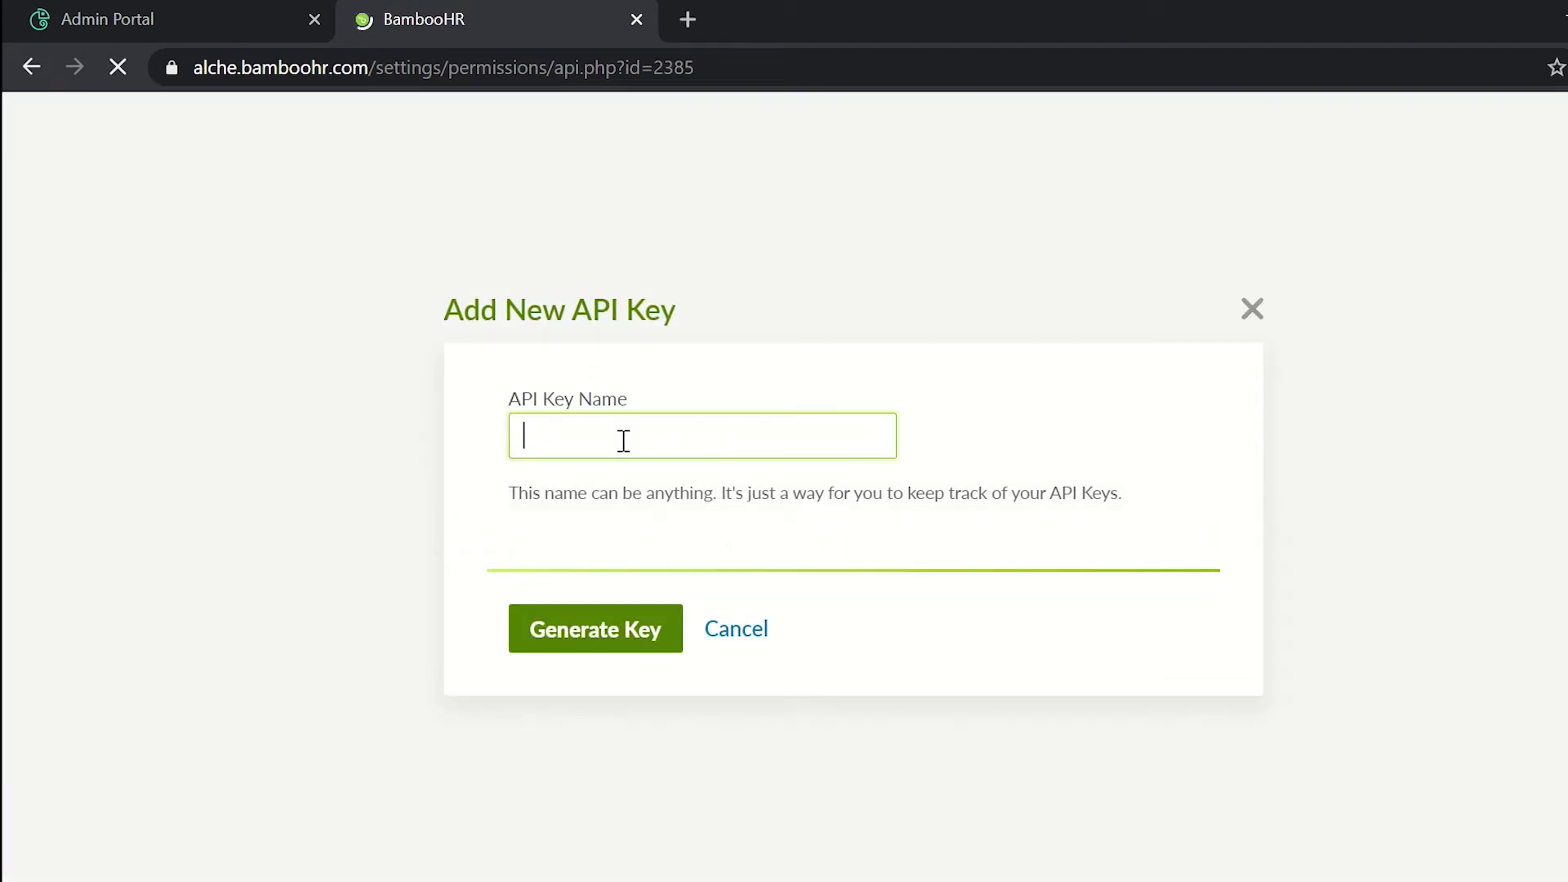
{"action": "type", "text": "demo"}
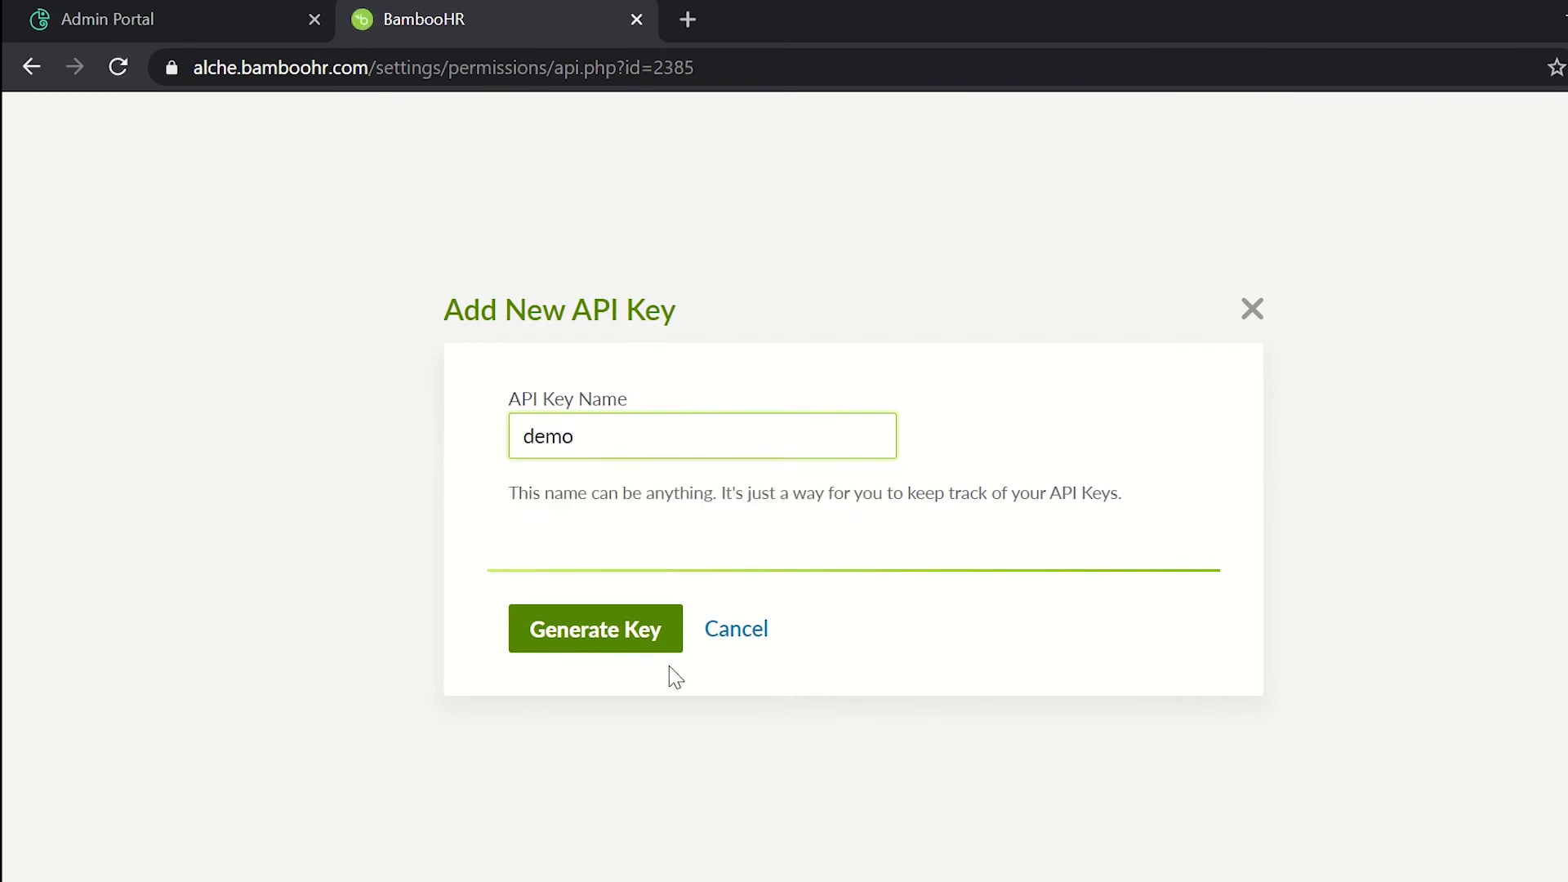
{"action": "left_click", "coordinate": [625, 660]}
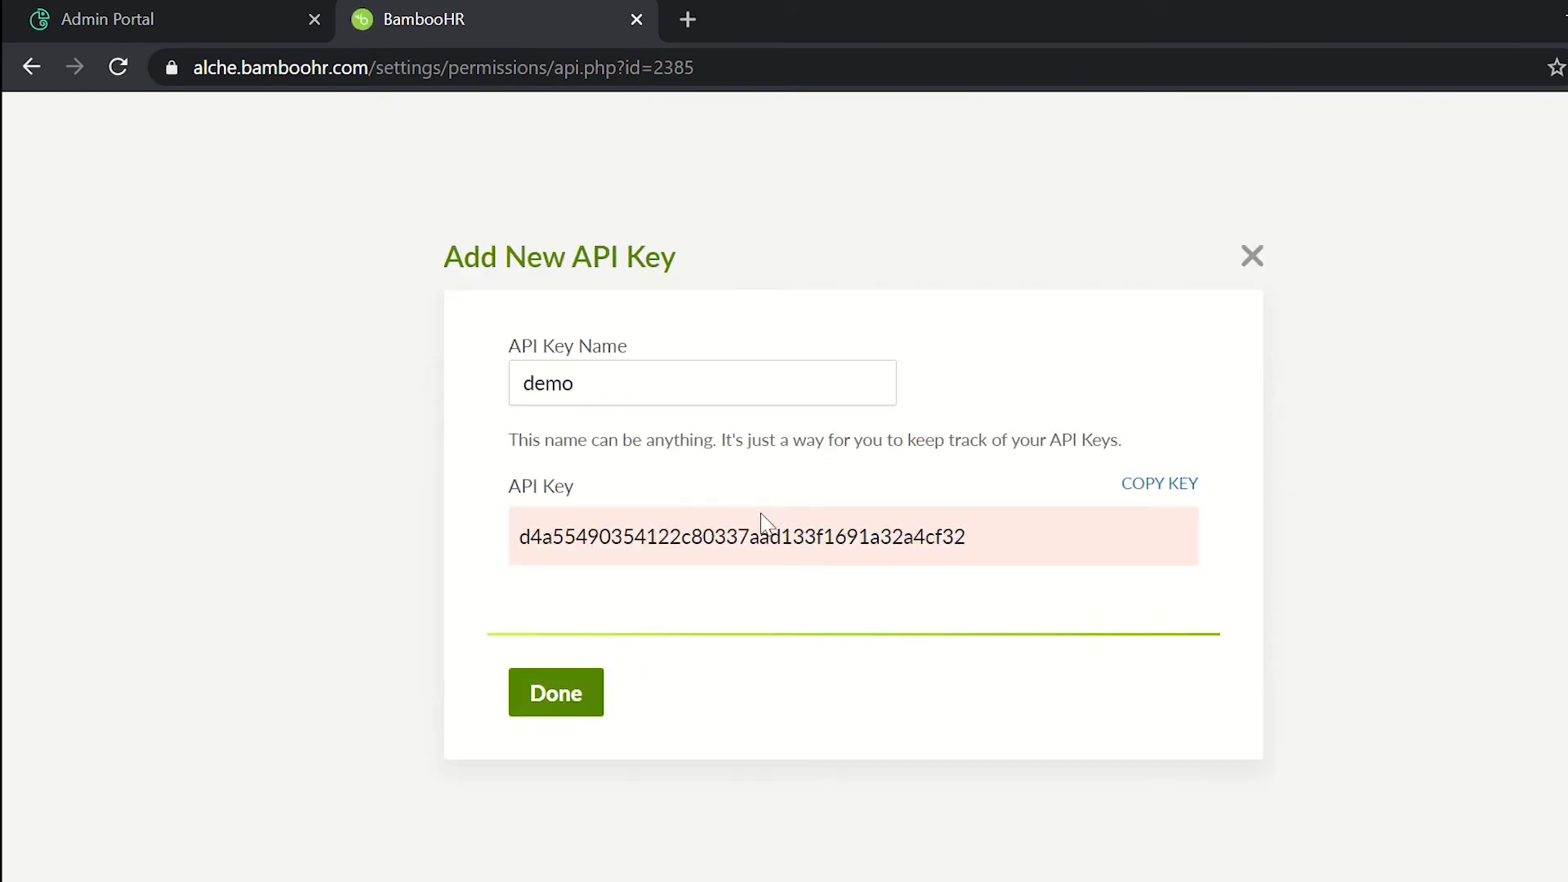
{"action": "left_click", "coordinate": [1160, 488]}
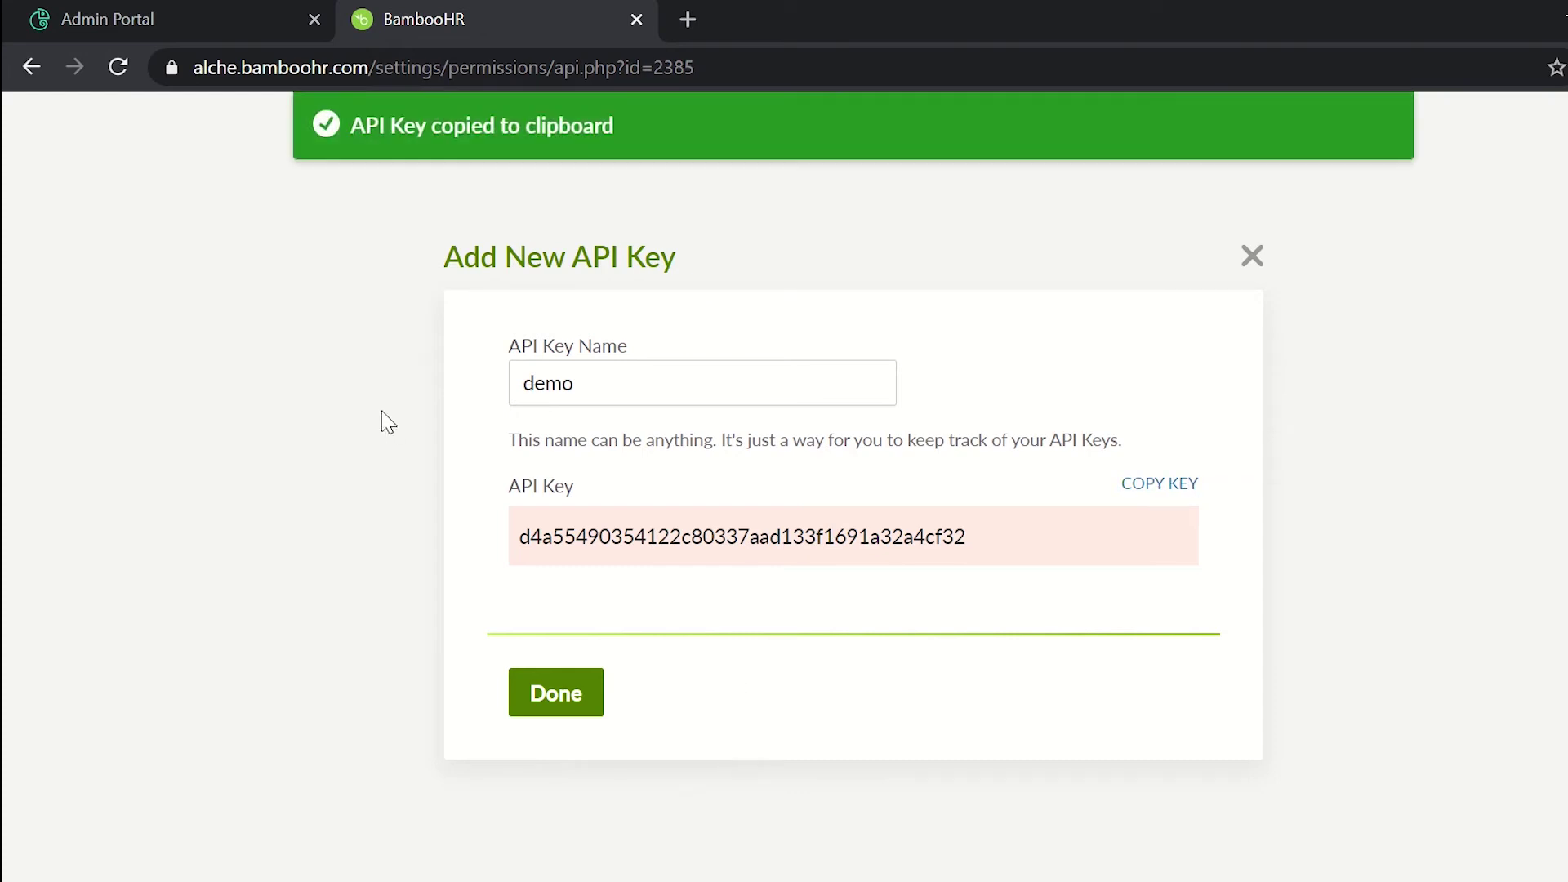
Step: Paste the API key into the 'test' source, verify the connection succeeds, and view Sync Settings
{"action": "key", "text": "ctrl+shift+Tab"}
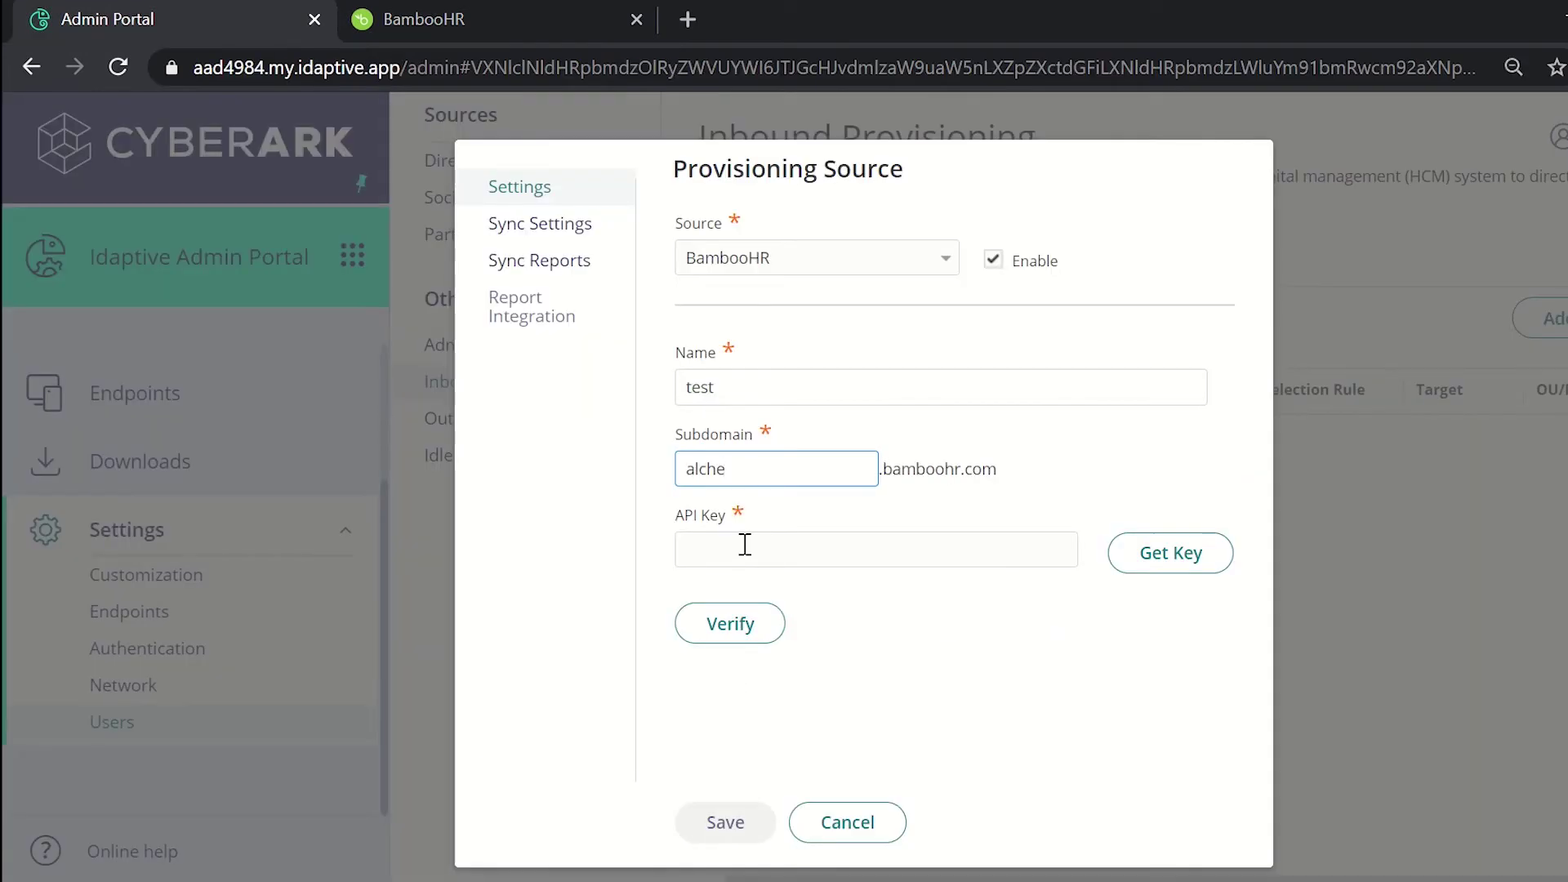
{"action": "left_click", "coordinate": [743, 548]}
{"action": "key", "text": "ctrl+v"}
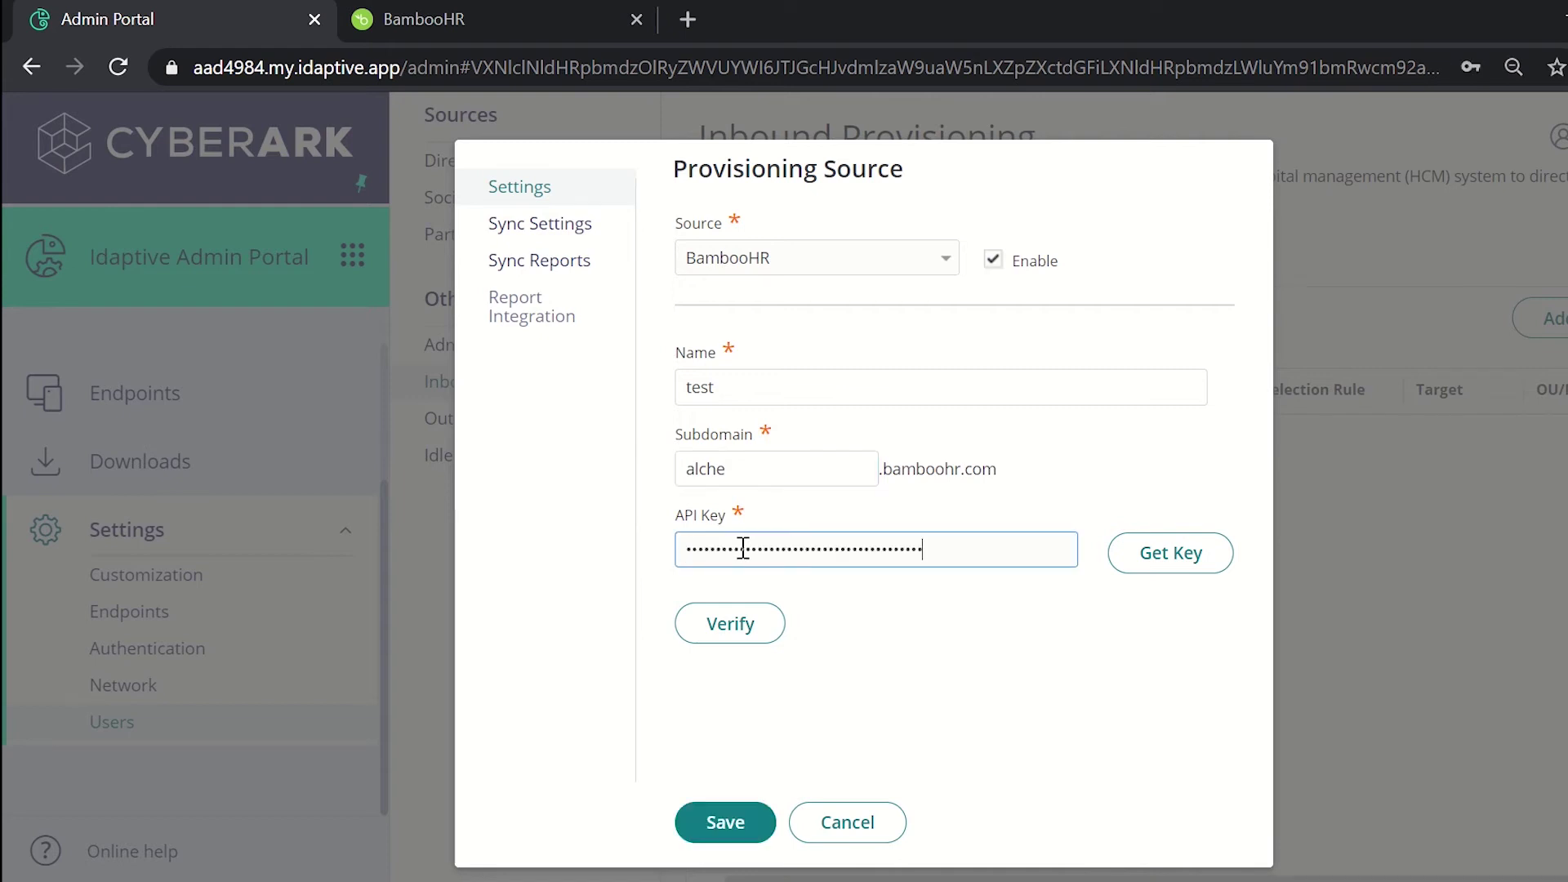
{"action": "left_click", "coordinate": [740, 625]}
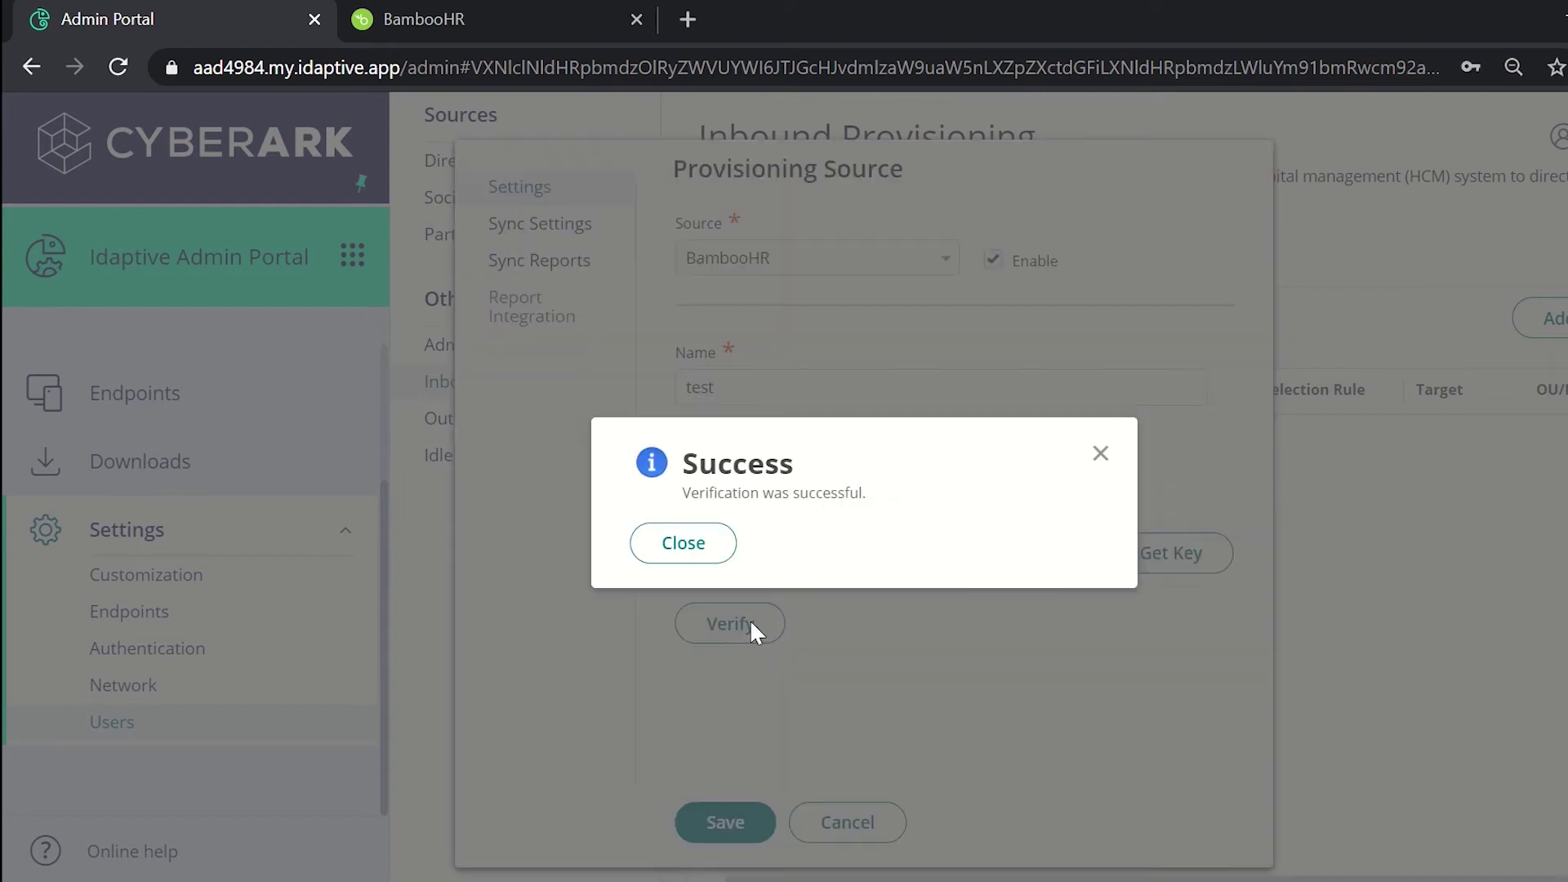
{"action": "left_click", "coordinate": [706, 559]}
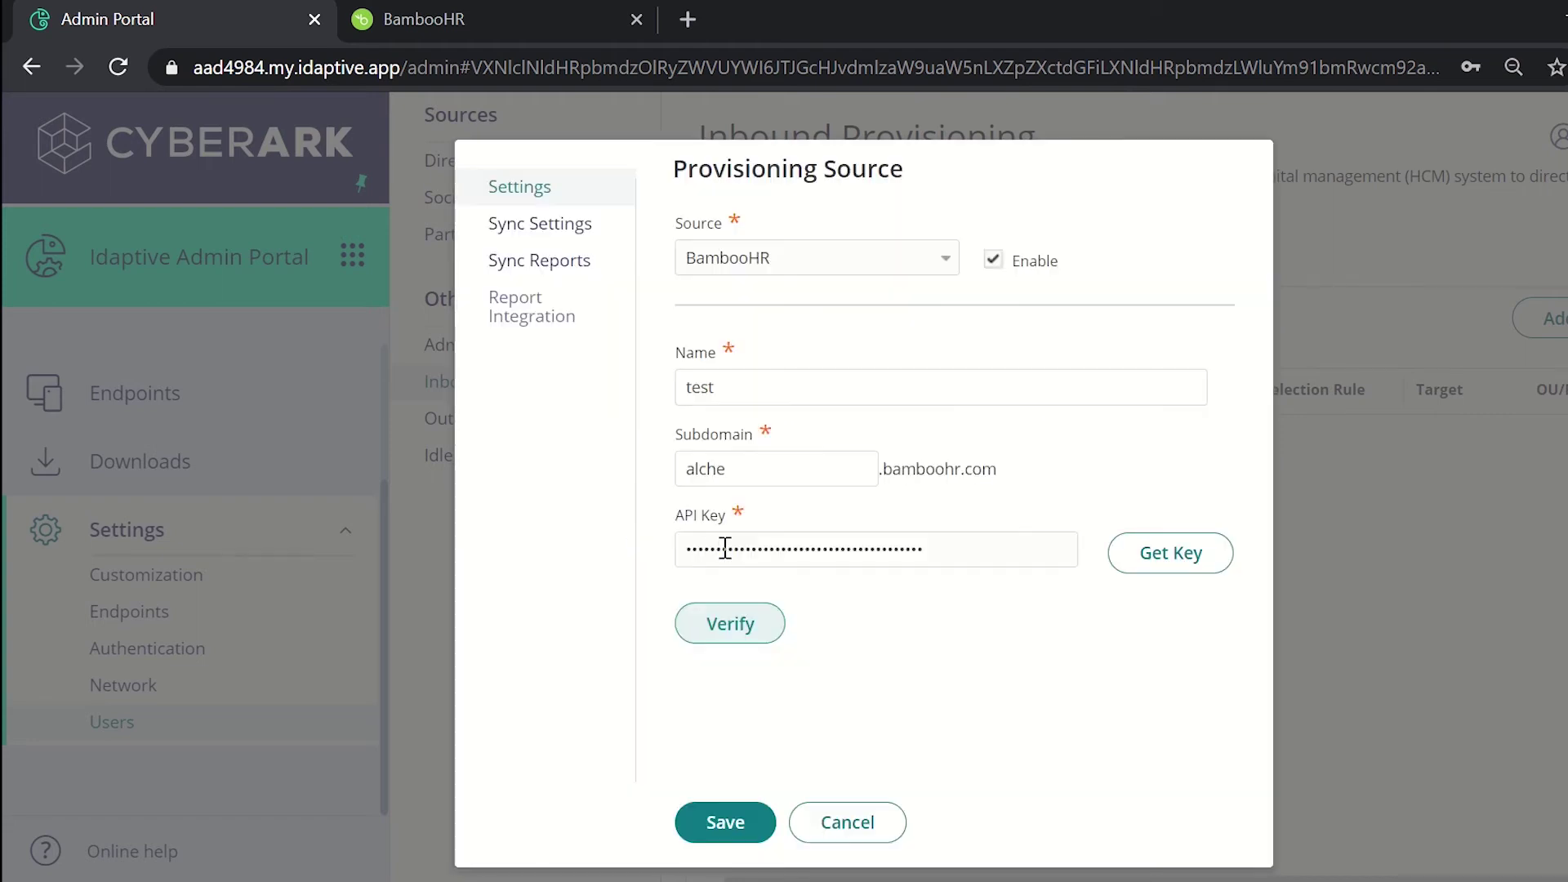
{"action": "left_click", "coordinate": [555, 222]}
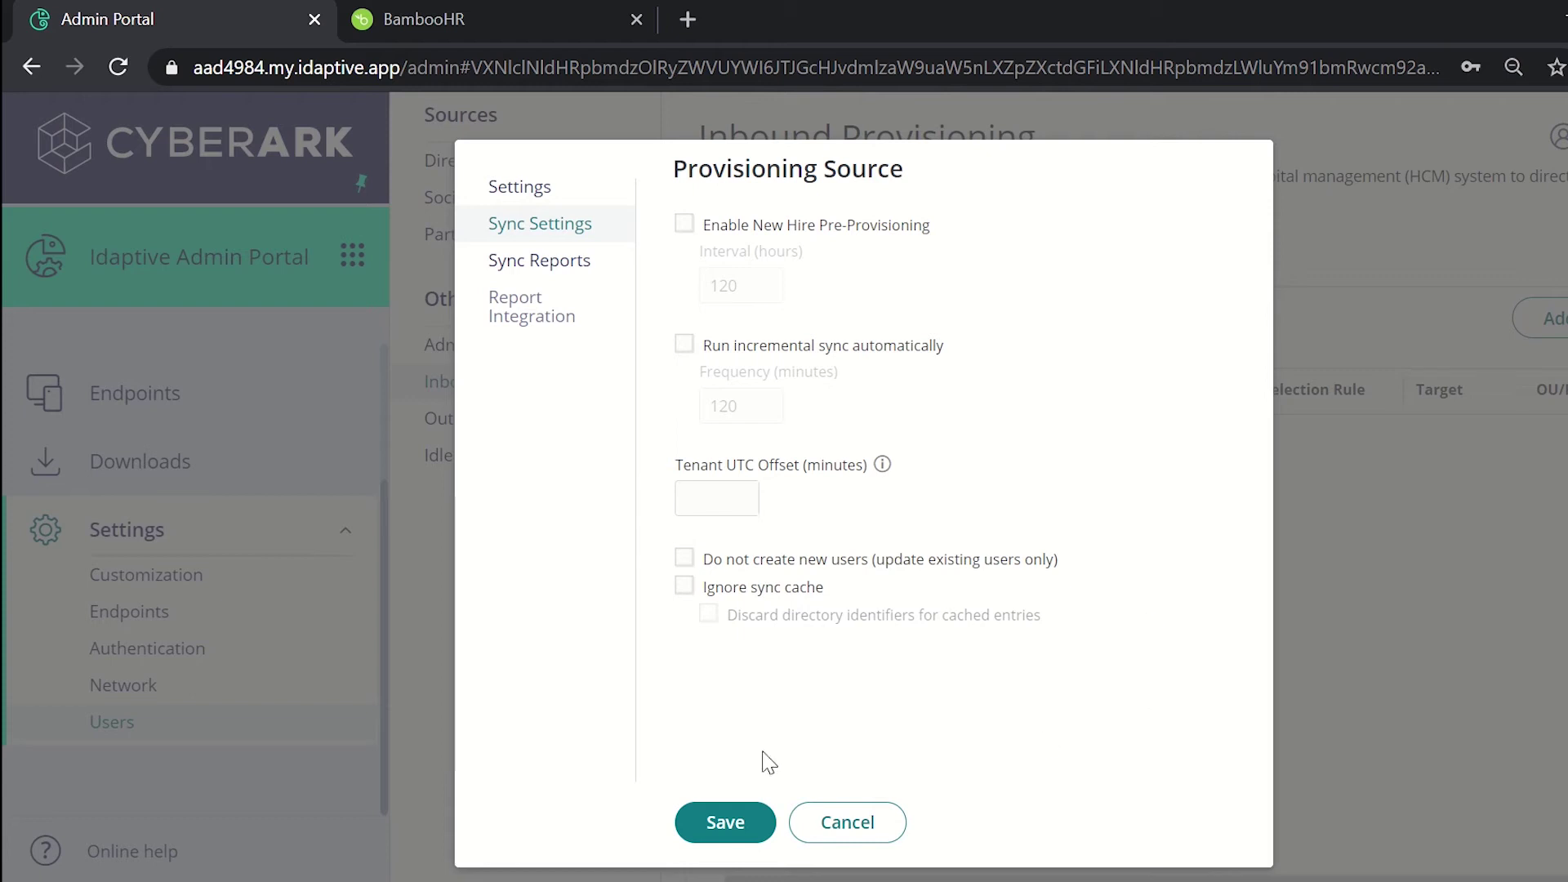
Step: Save the 'test' source, select it, and choose Actions > Add Rule
{"action": "left_click", "coordinate": [725, 823]}
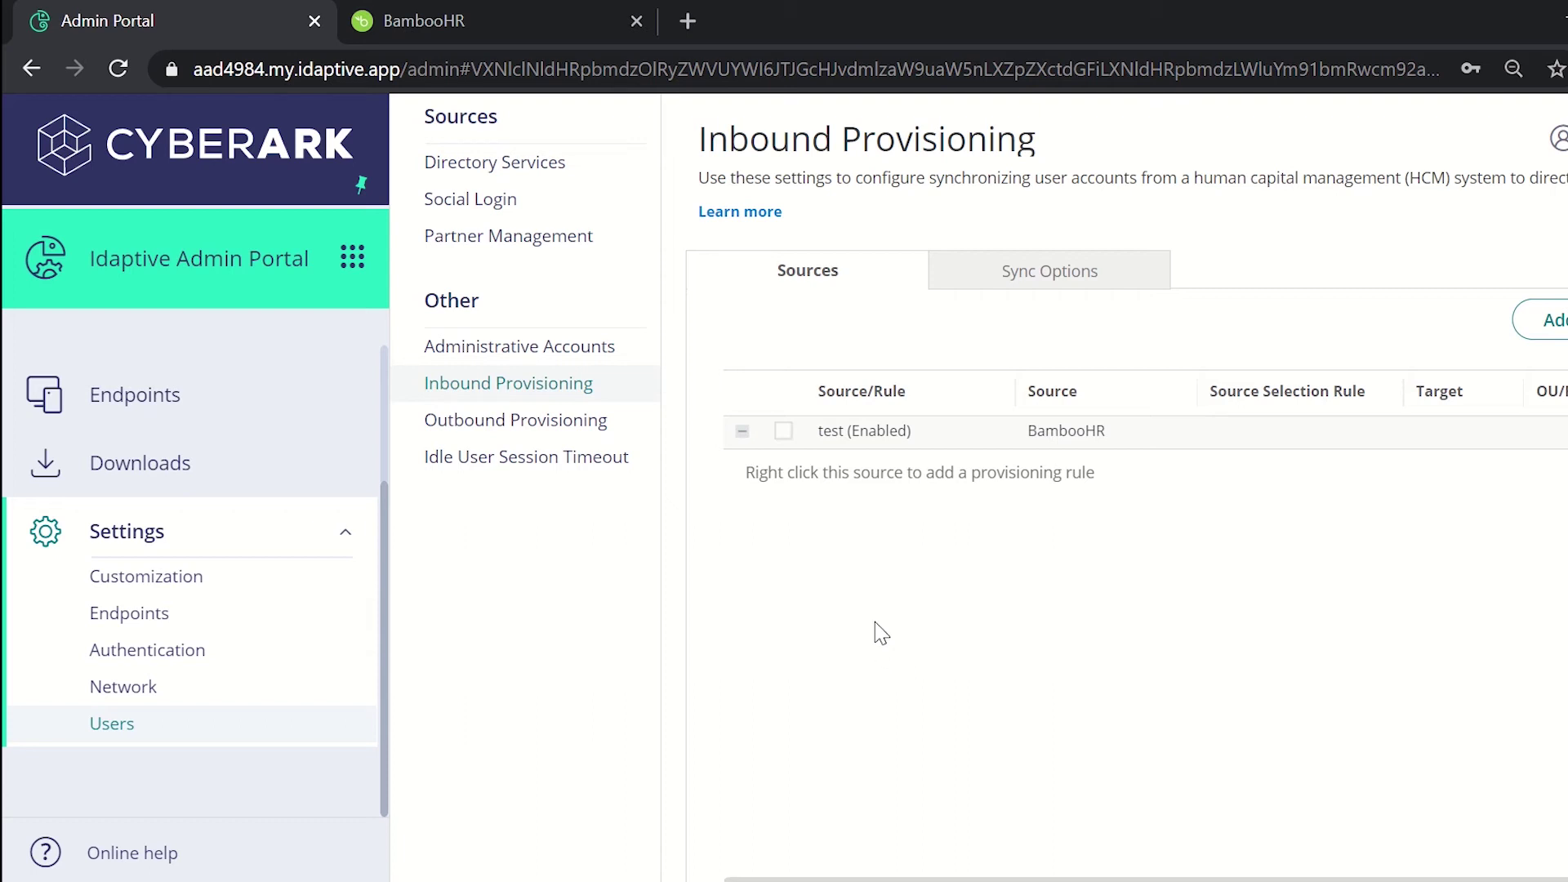
{"action": "left_click", "coordinate": [783, 433]}
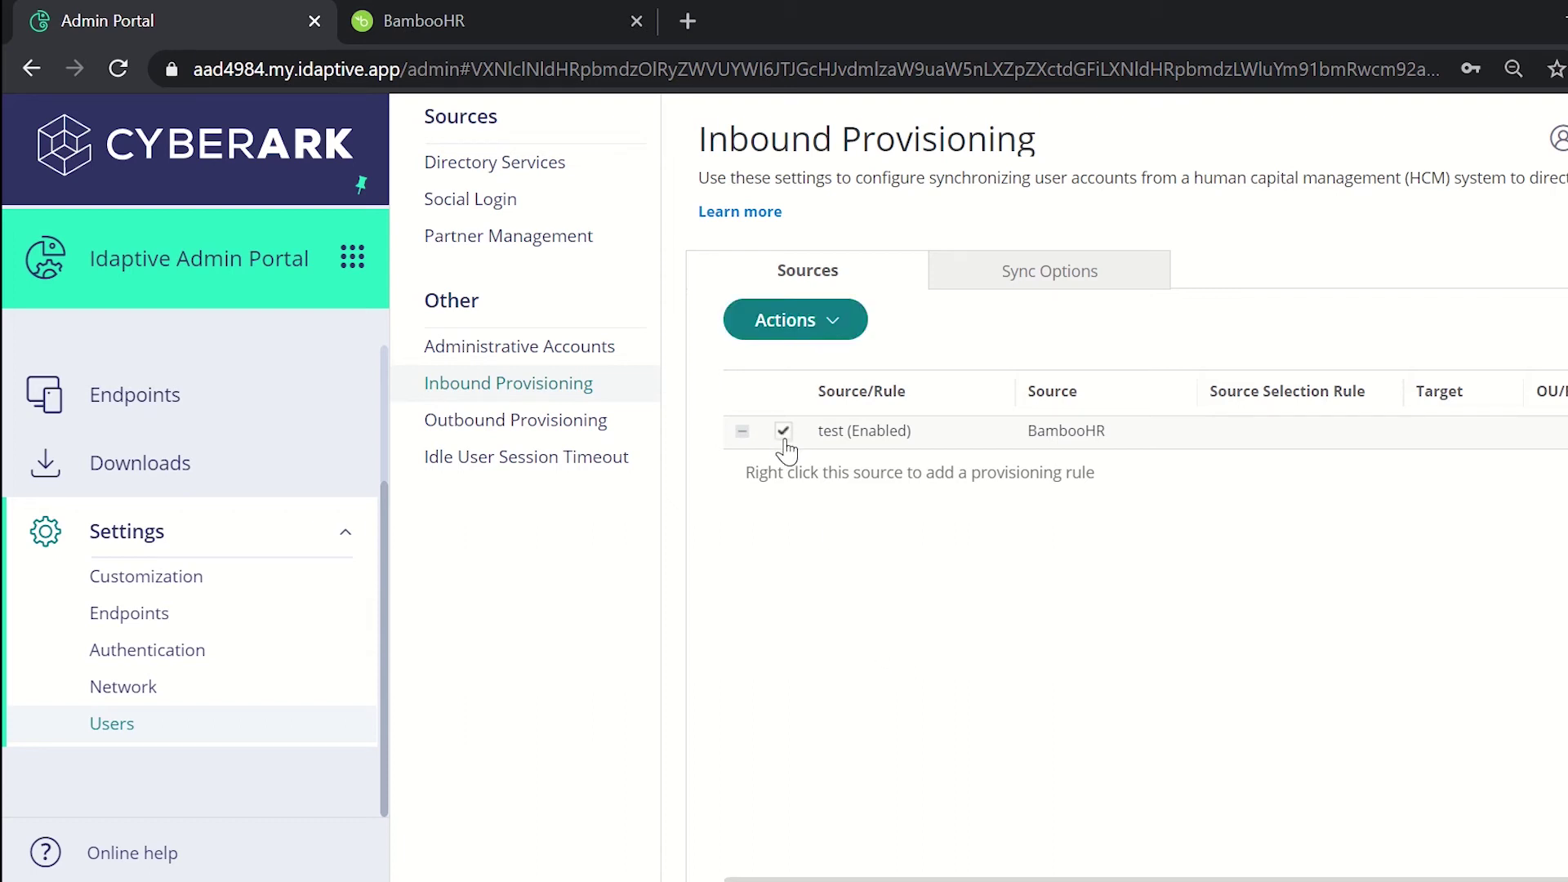
{"action": "left_click", "coordinate": [812, 325]}
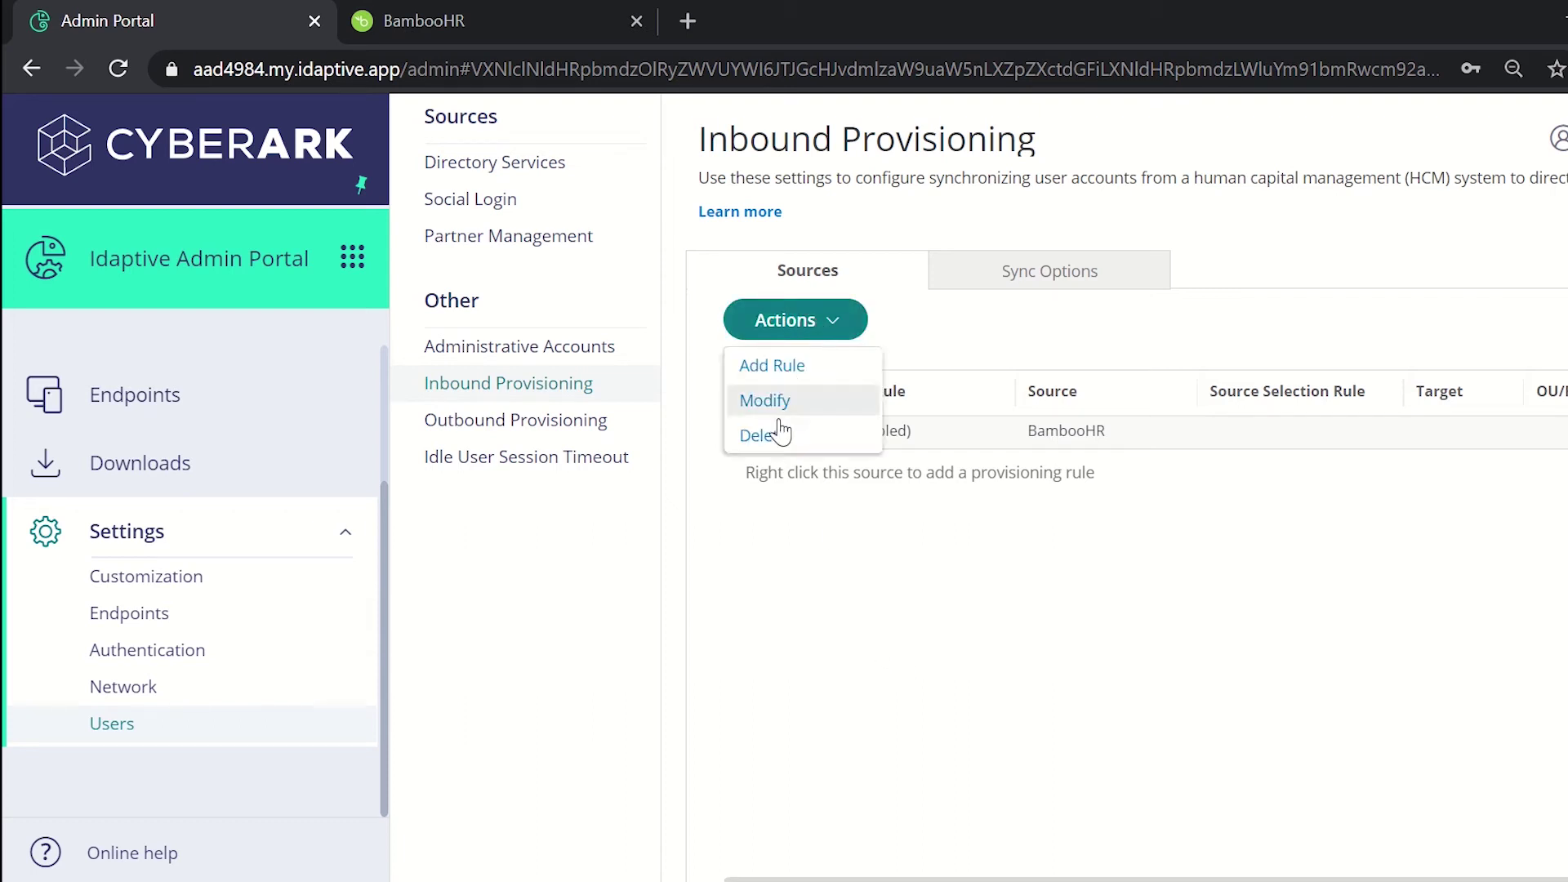
{"action": "left_click", "coordinate": [758, 366]}
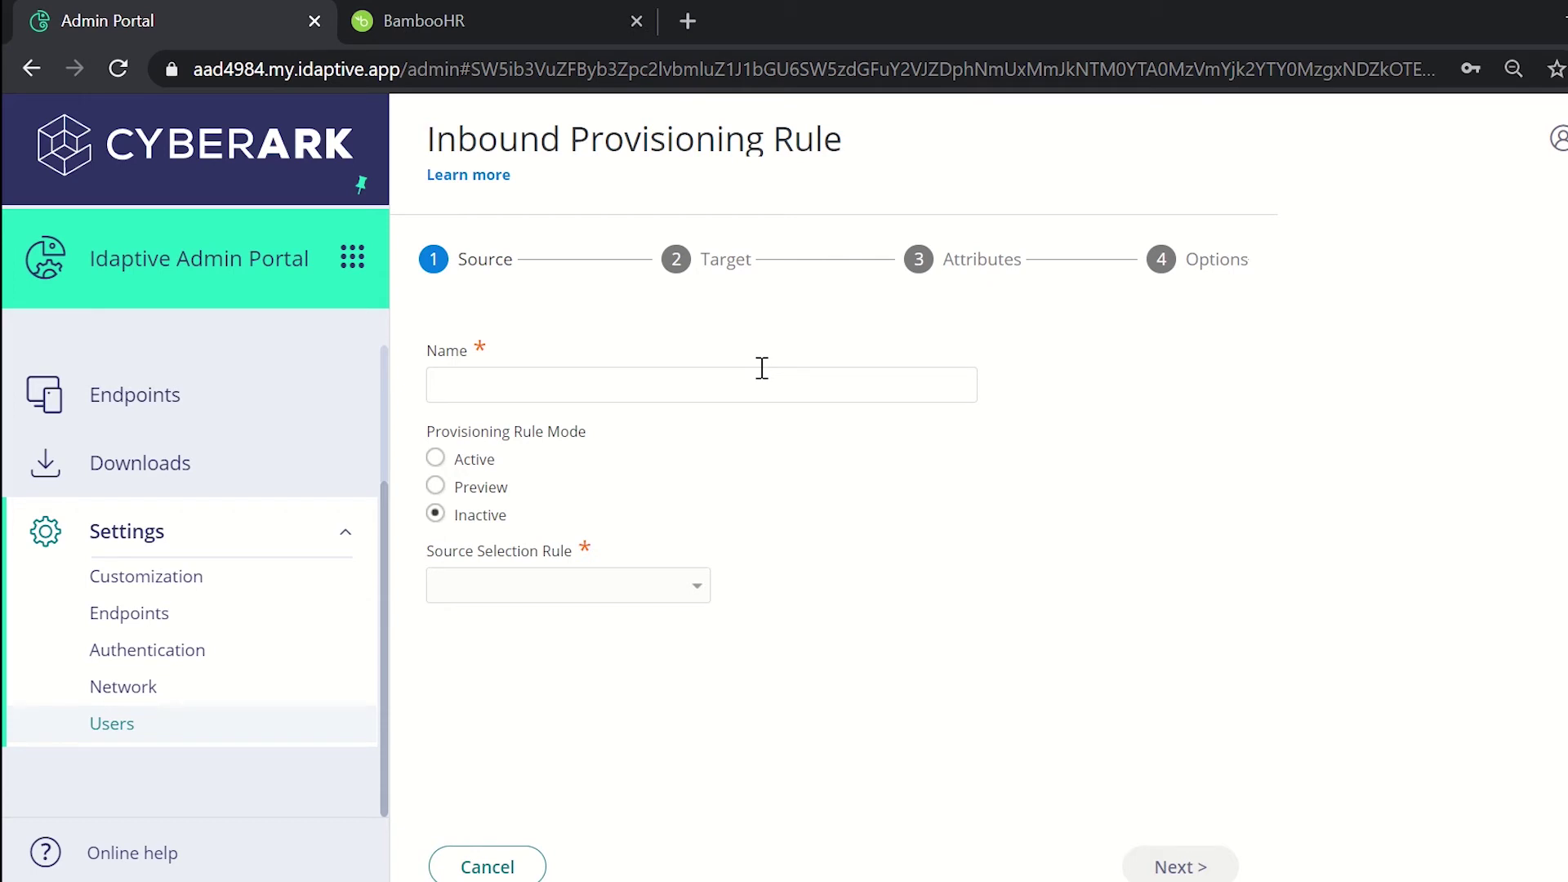
Step: Name the rule 'rule', set it Active, and choose All Users as Source Selection Rule
{"action": "left_click", "coordinate": [685, 390]}
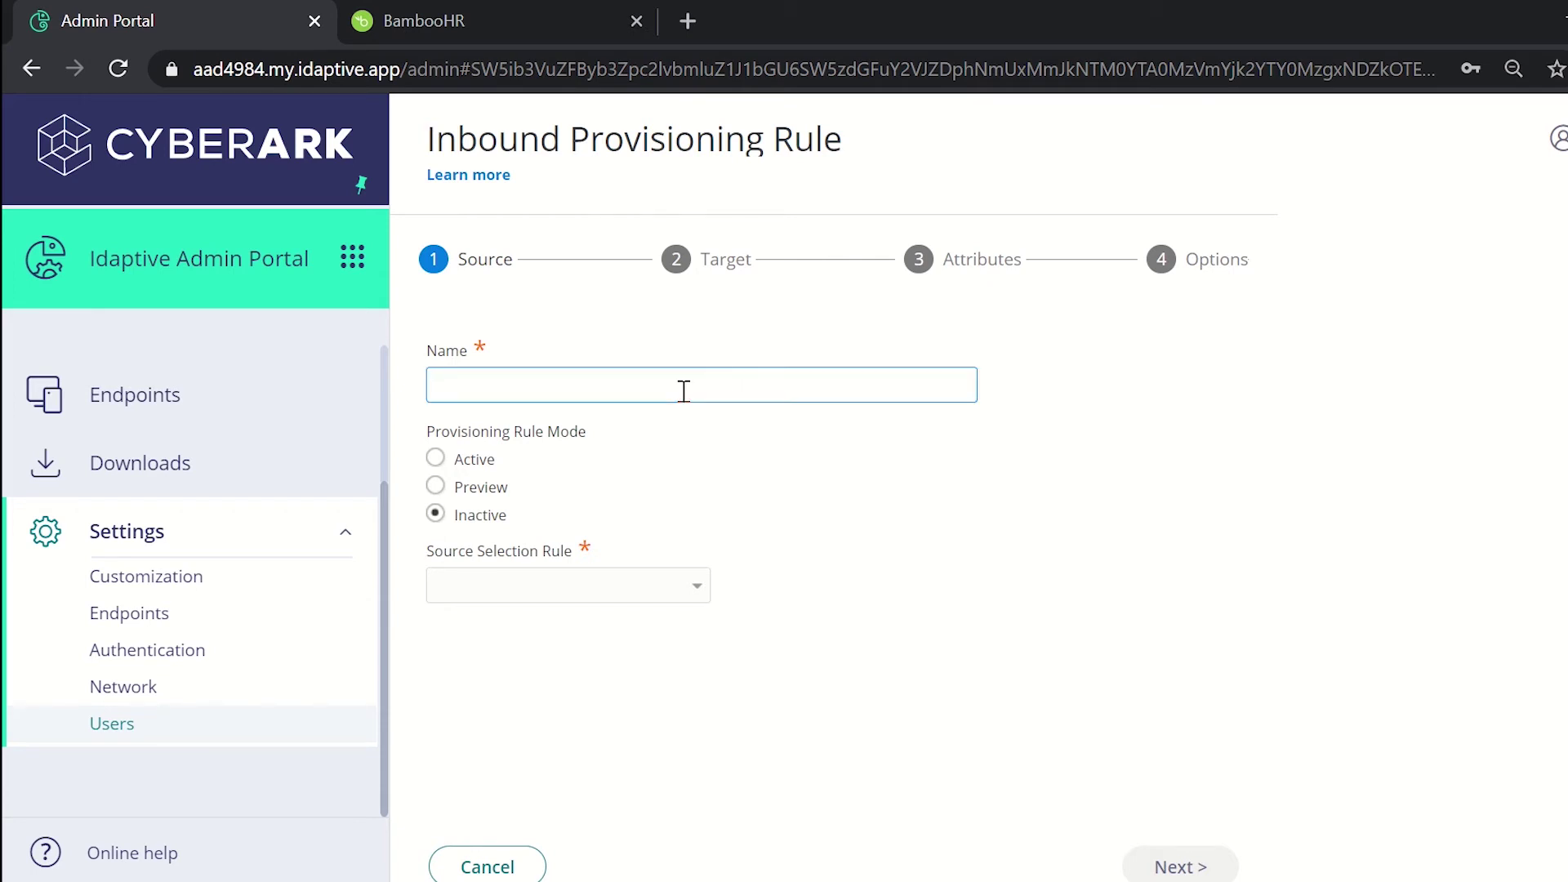
{"action": "type", "text": "rule"}
{"action": "left_click", "coordinate": [436, 458]}
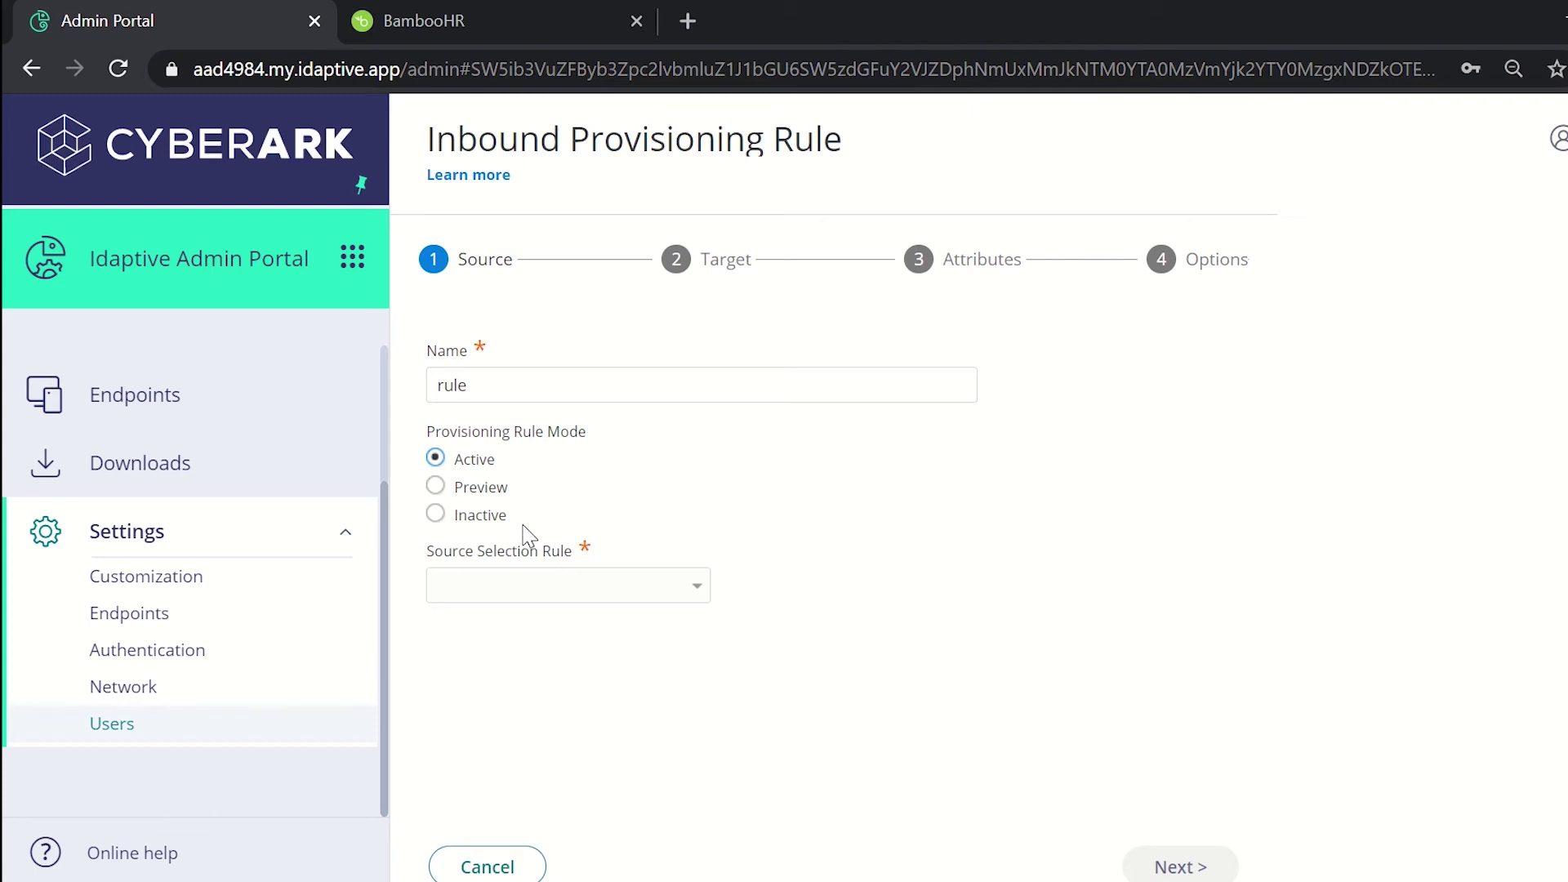
{"action": "left_click", "coordinate": [560, 598]}
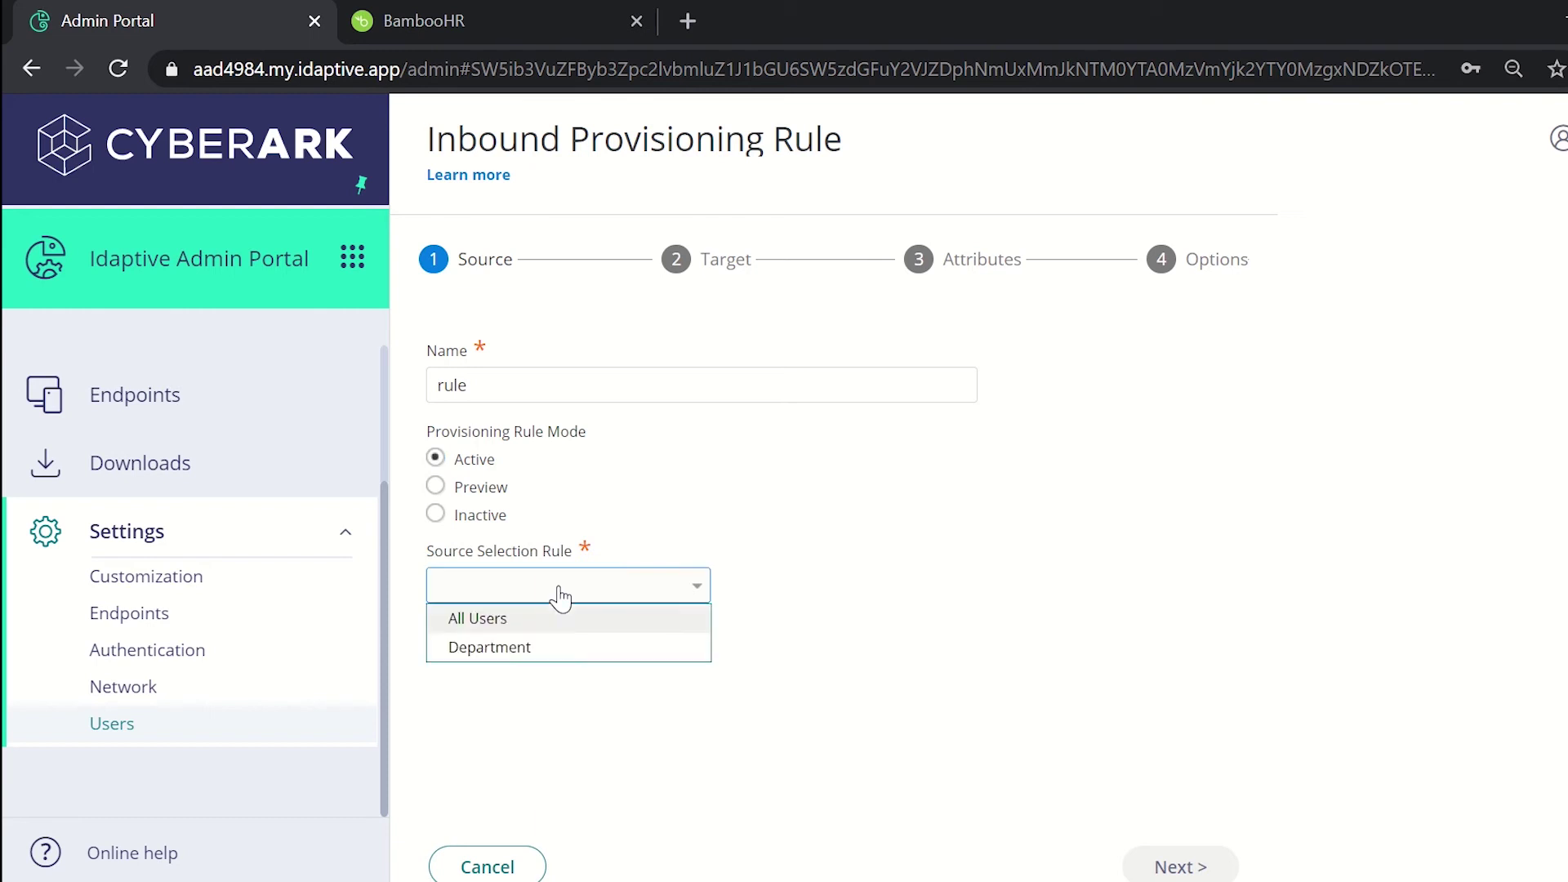
{"action": "left_click", "coordinate": [515, 625]}
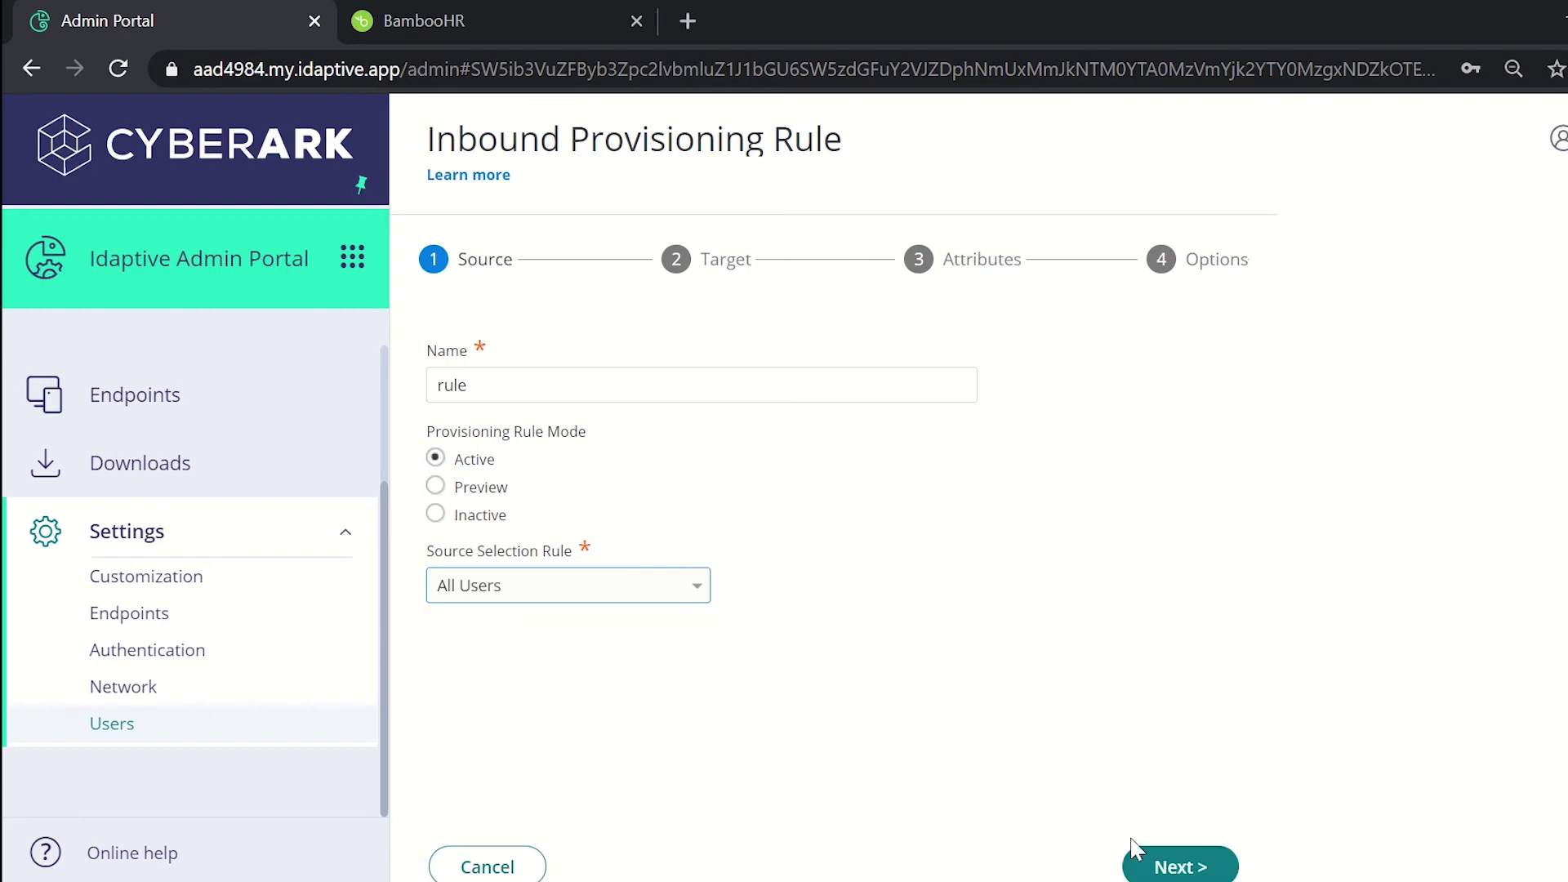
Step: Set the rule's target to Active Directory, domain corp0.sennovate.com, dismissing the admin-account prompt
{"action": "left_click", "coordinate": [1146, 862]}
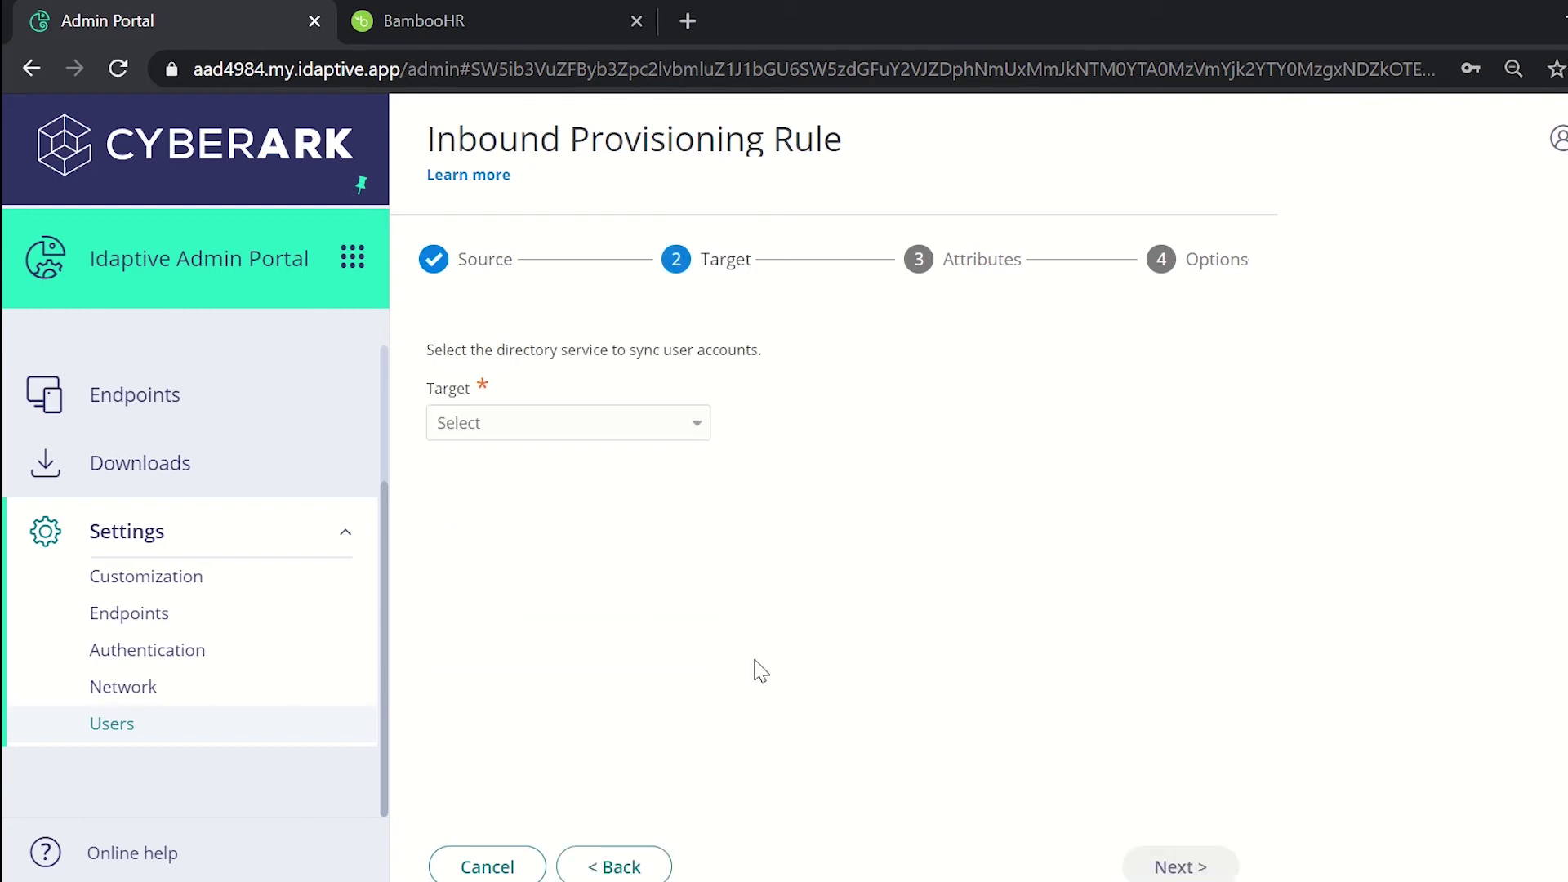
{"action": "left_click", "coordinate": [539, 428]}
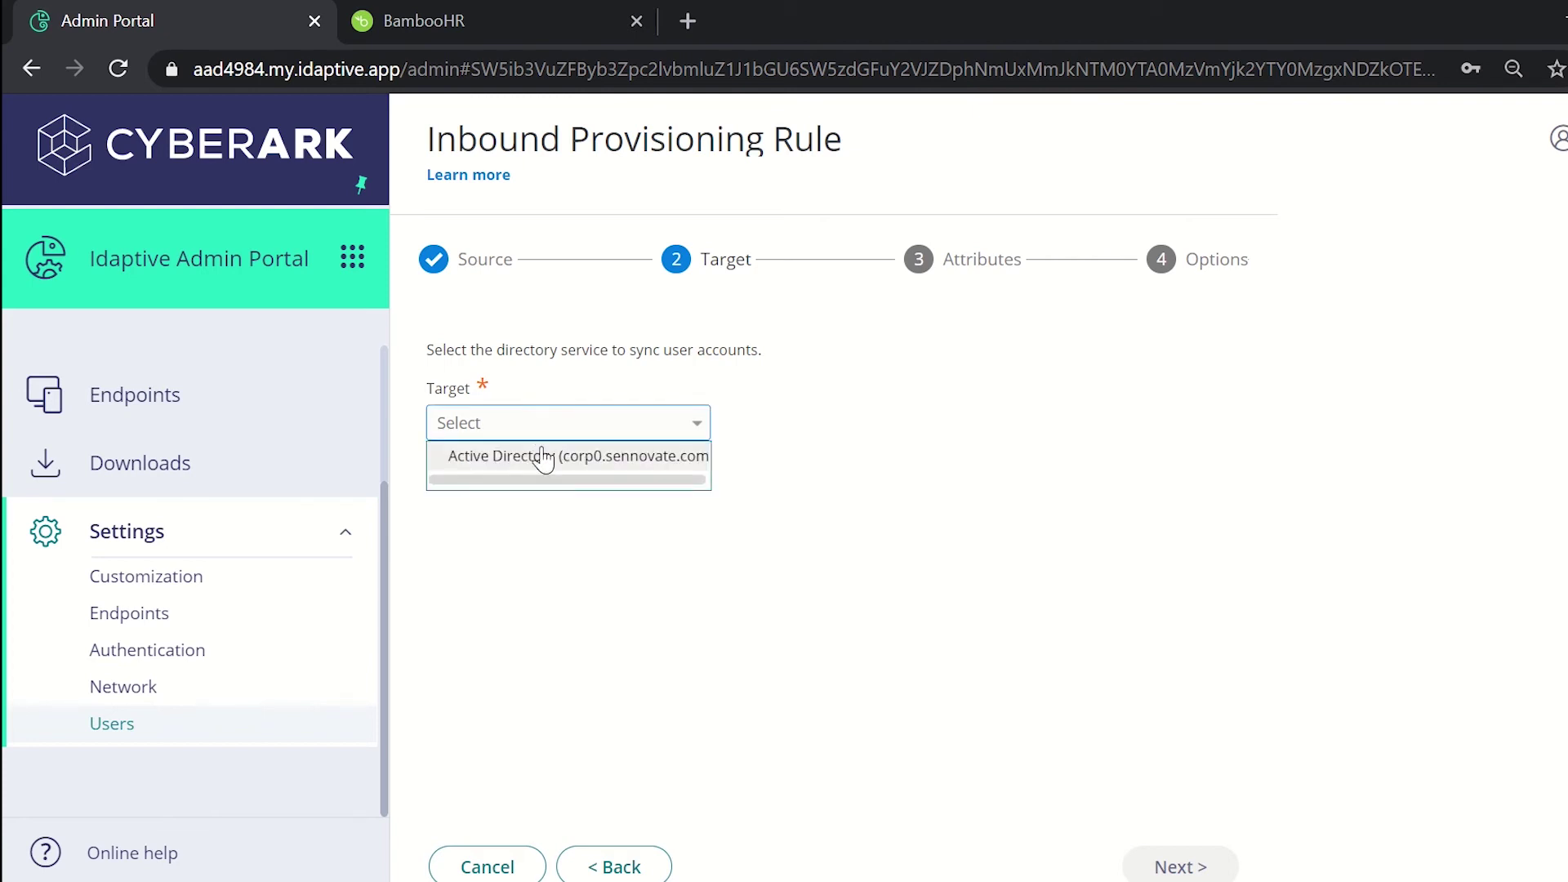
{"action": "left_click", "coordinate": [552, 463]}
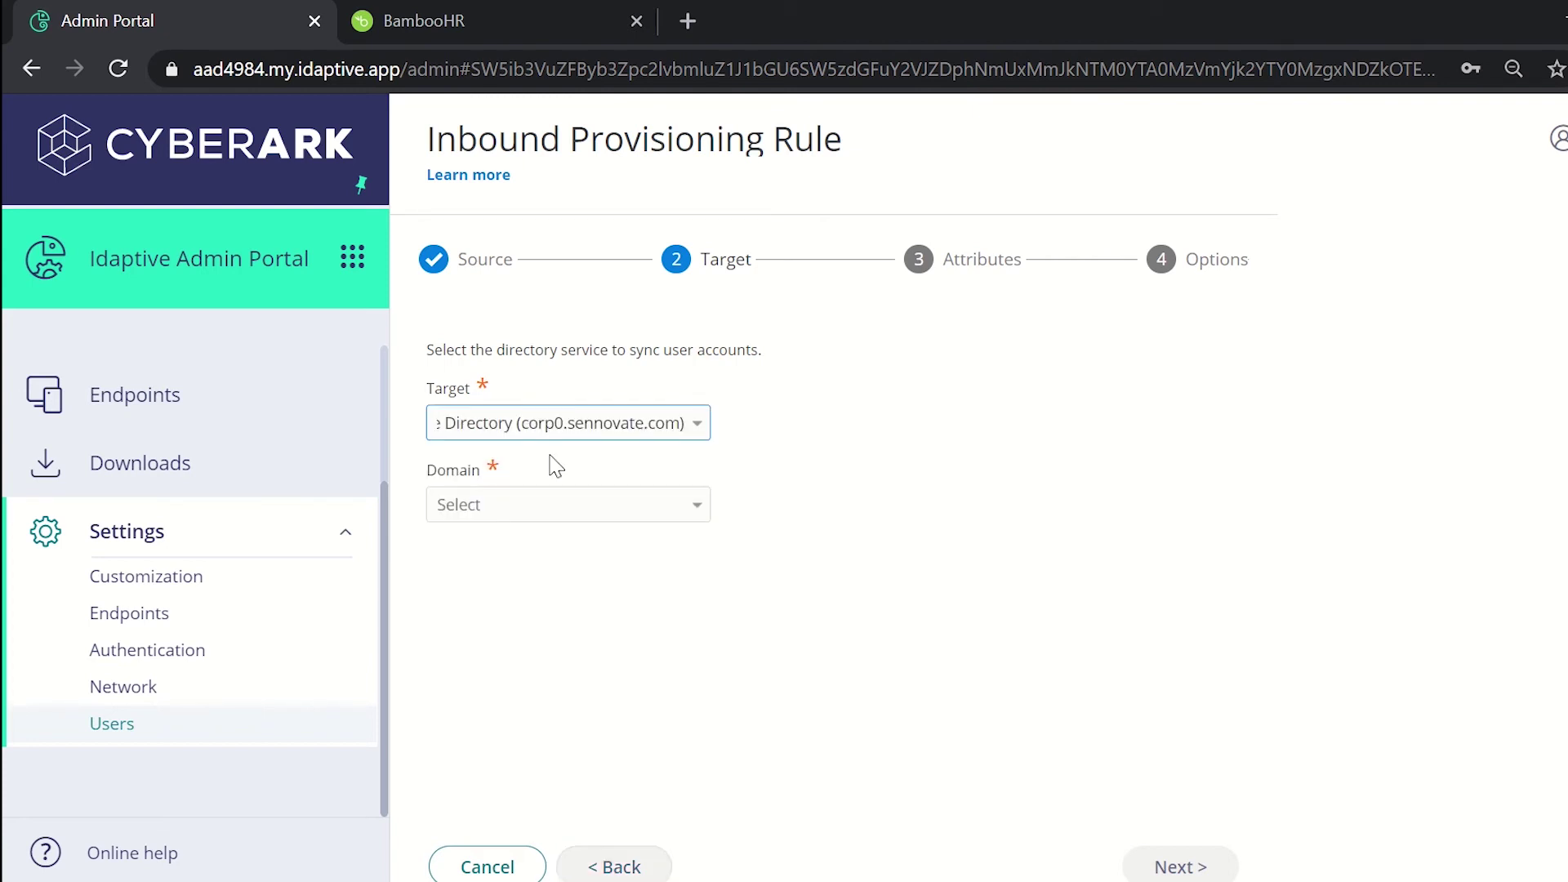
{"action": "left_click", "coordinate": [537, 517]}
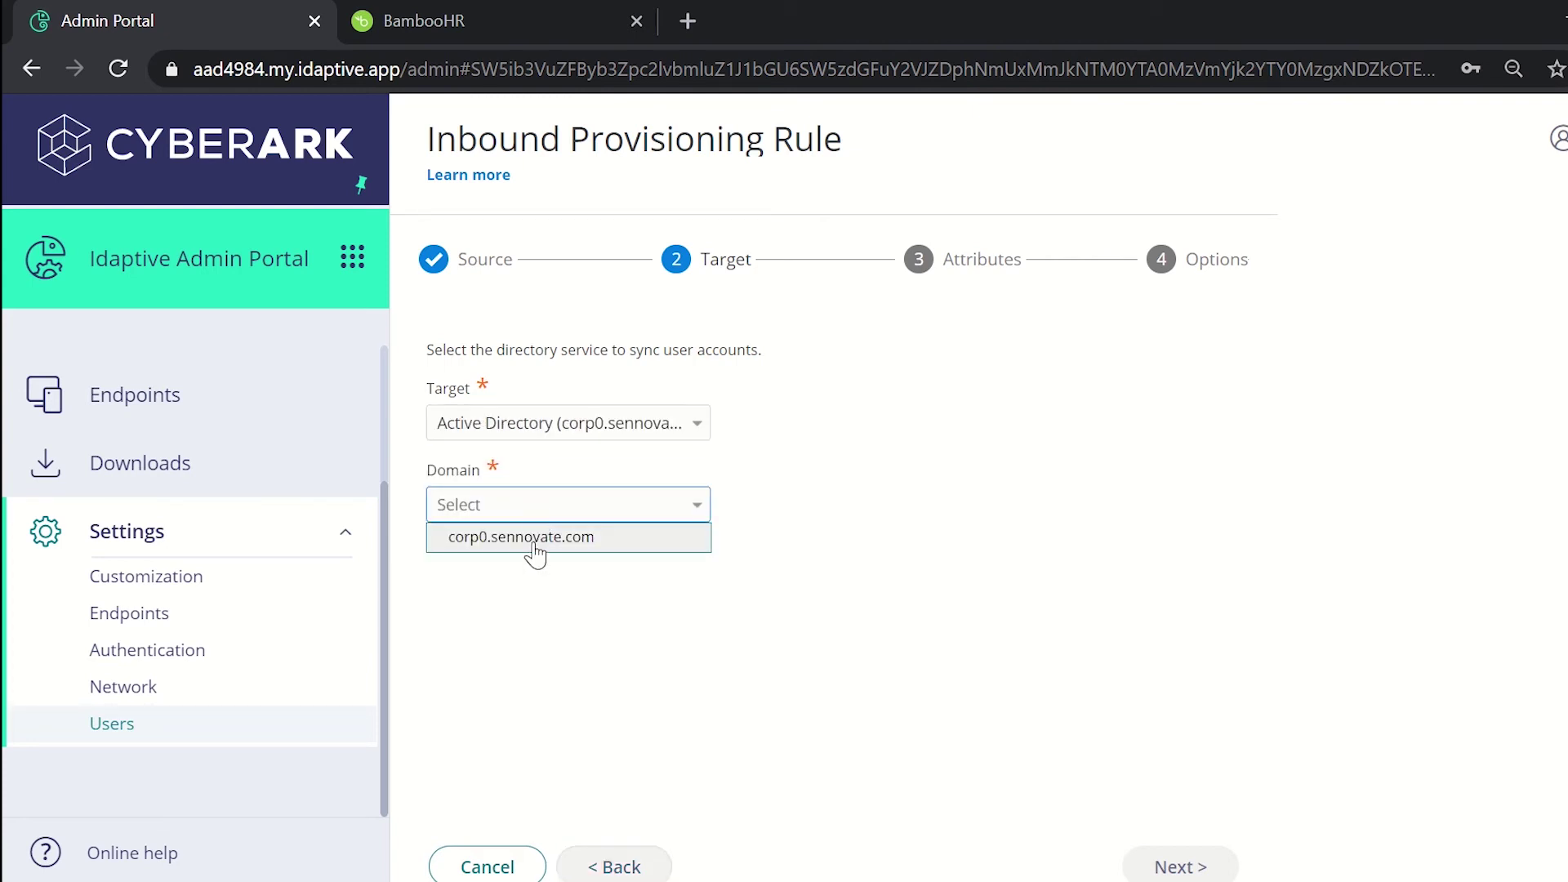
{"action": "left_click", "coordinate": [535, 537]}
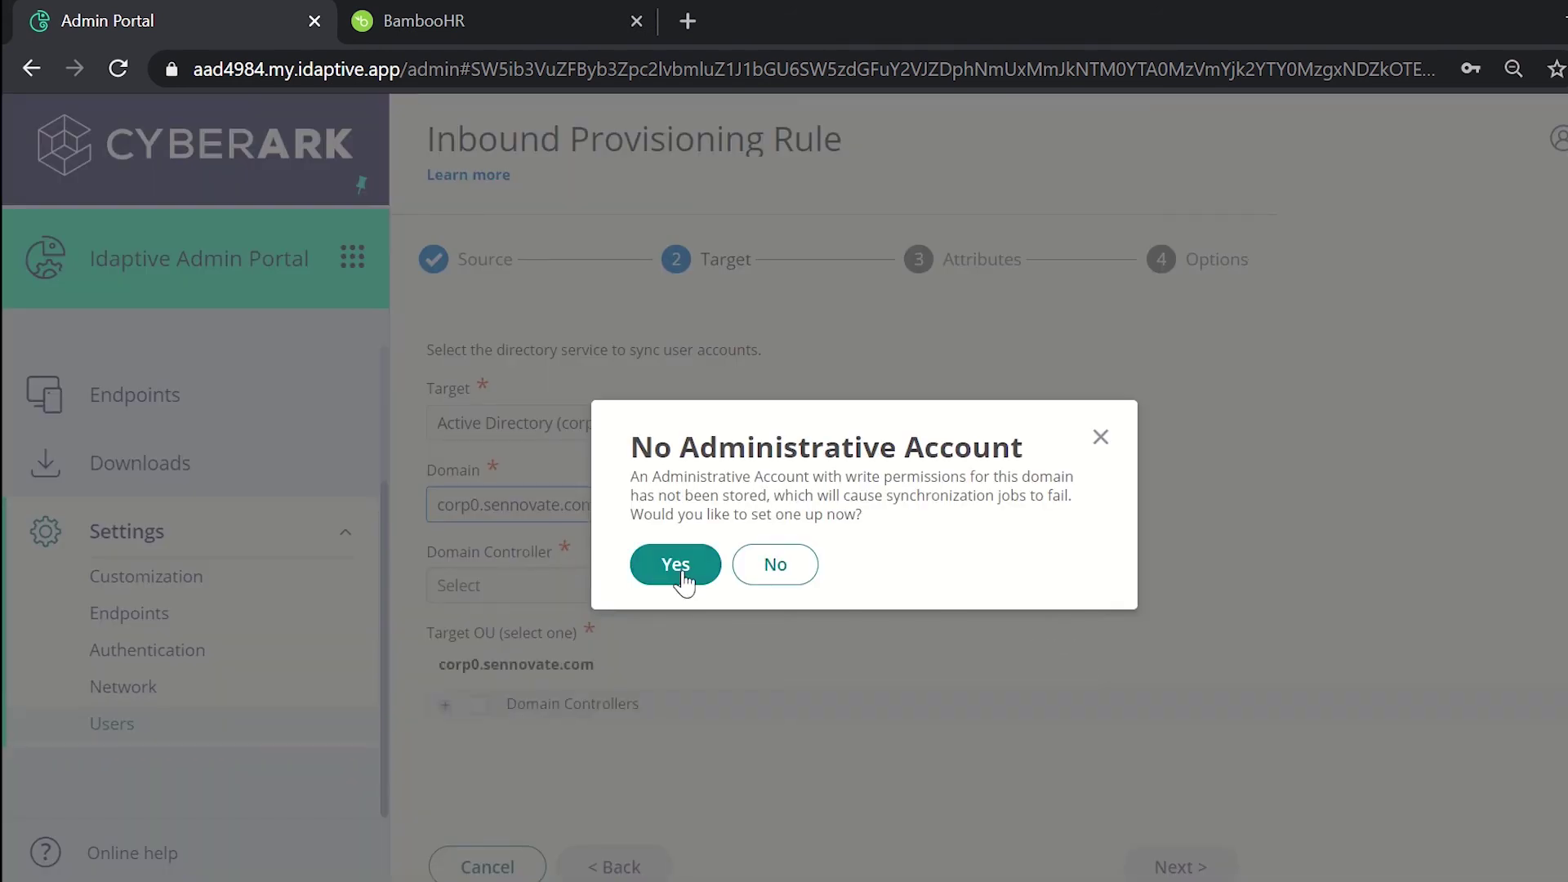
{"action": "left_click", "coordinate": [769, 567]}
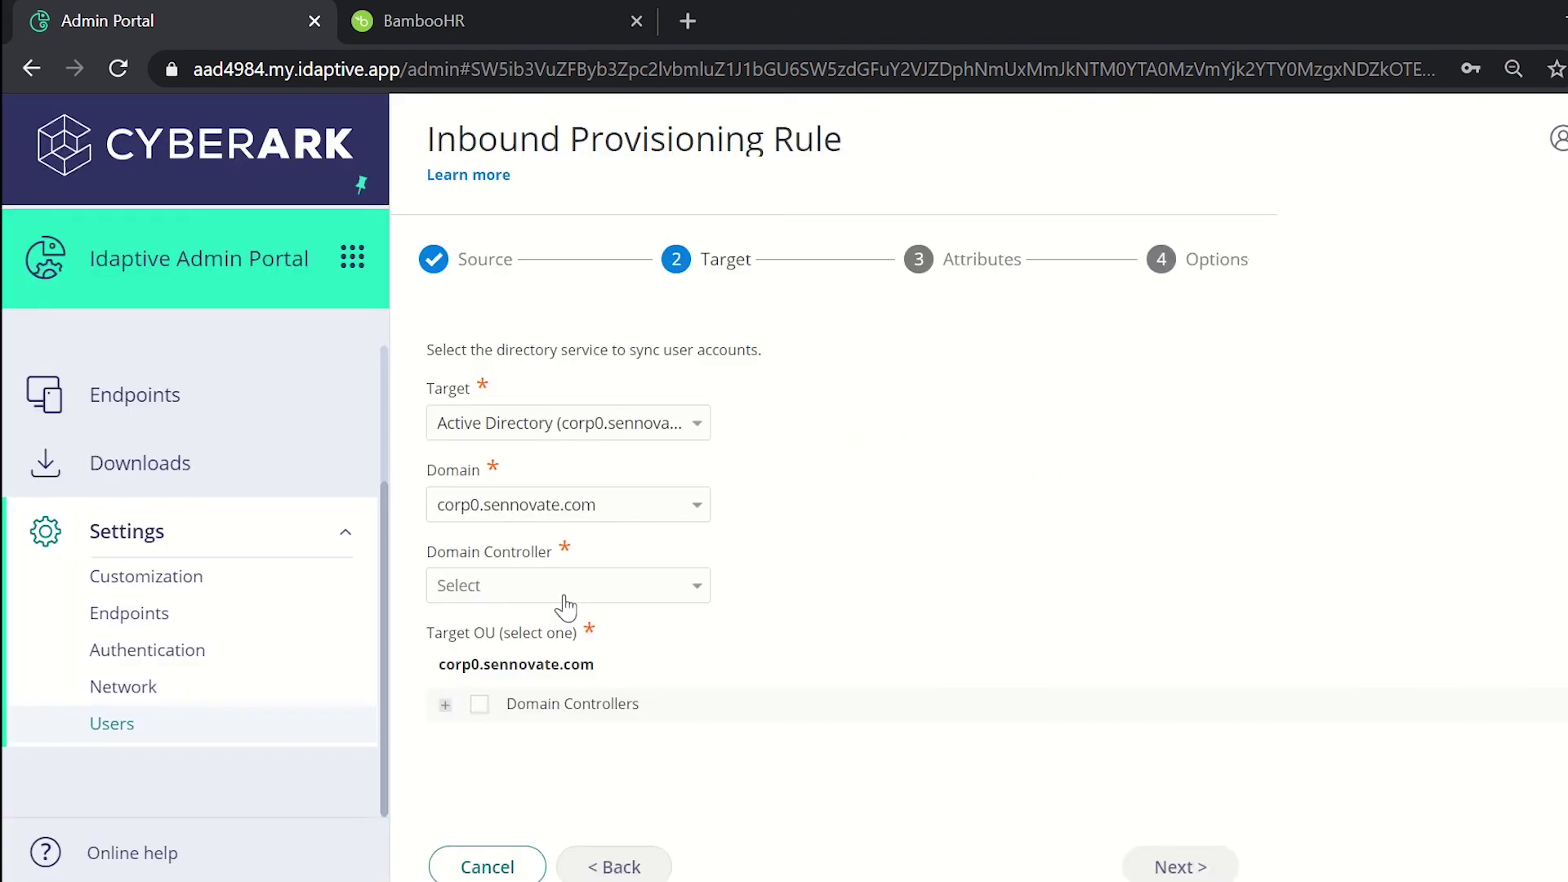
Step: Choose domain controller WIN-O124HCPQ96C and the Domain Controllers OU, then continue
{"action": "left_click", "coordinate": [498, 597]}
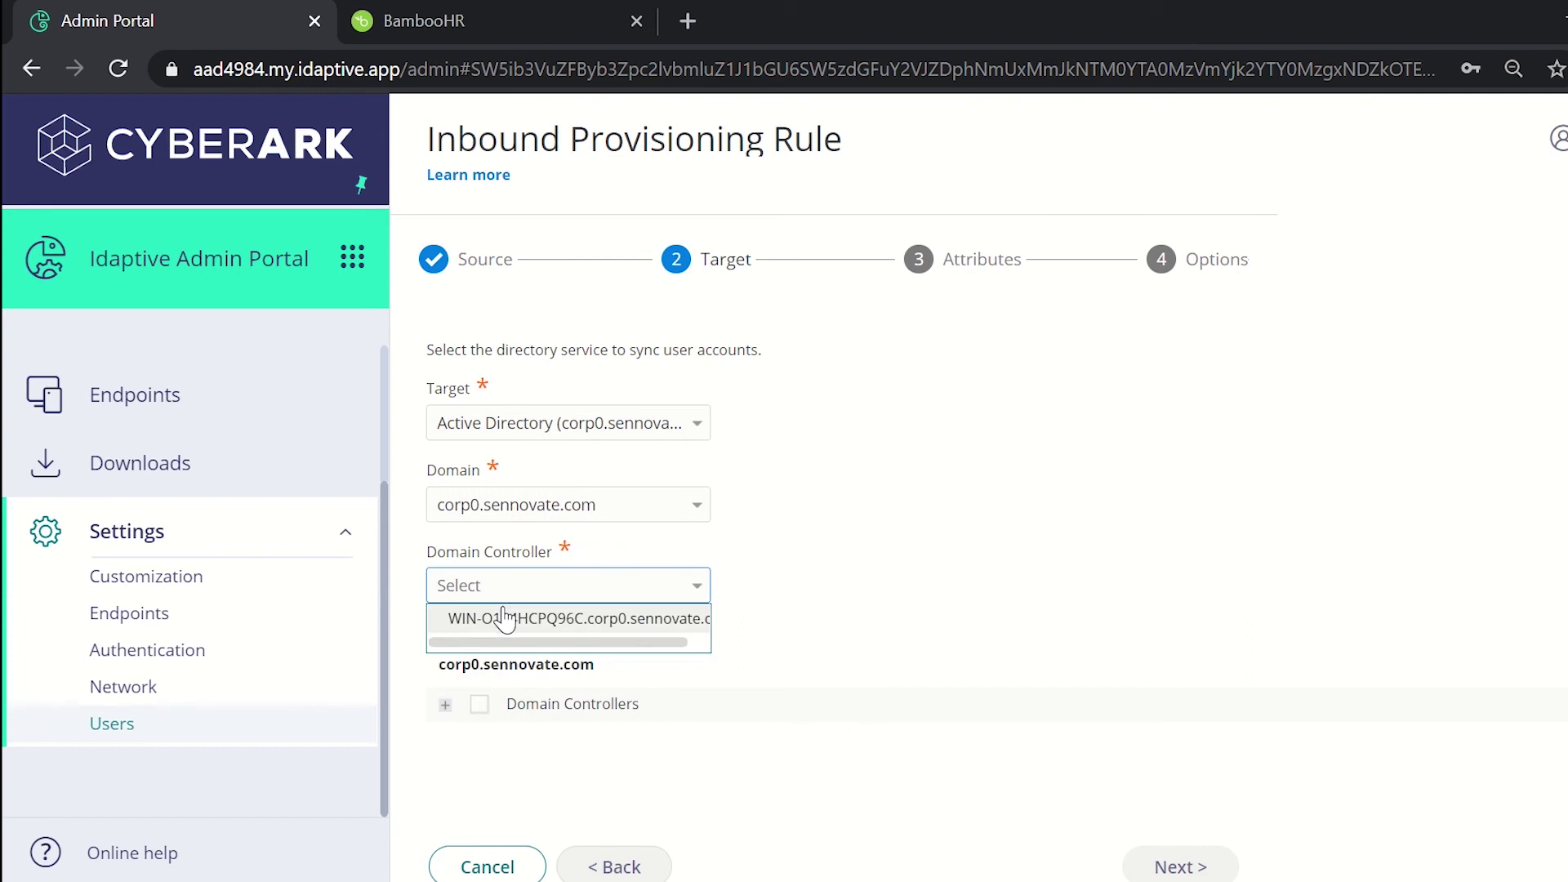
{"action": "left_click", "coordinate": [504, 618]}
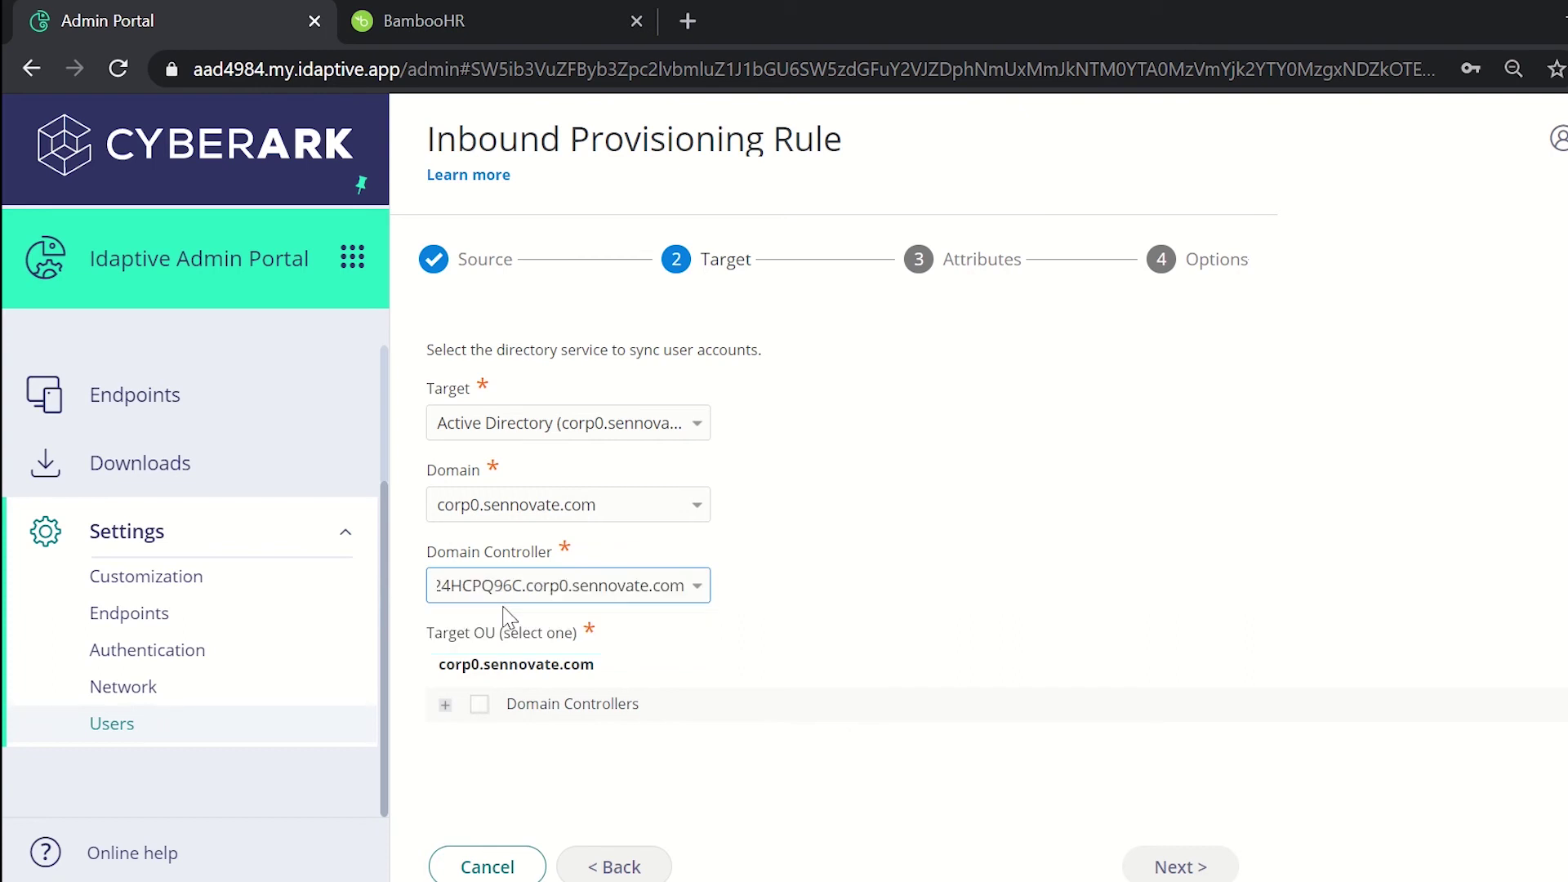
{"action": "left_click", "coordinate": [480, 709]}
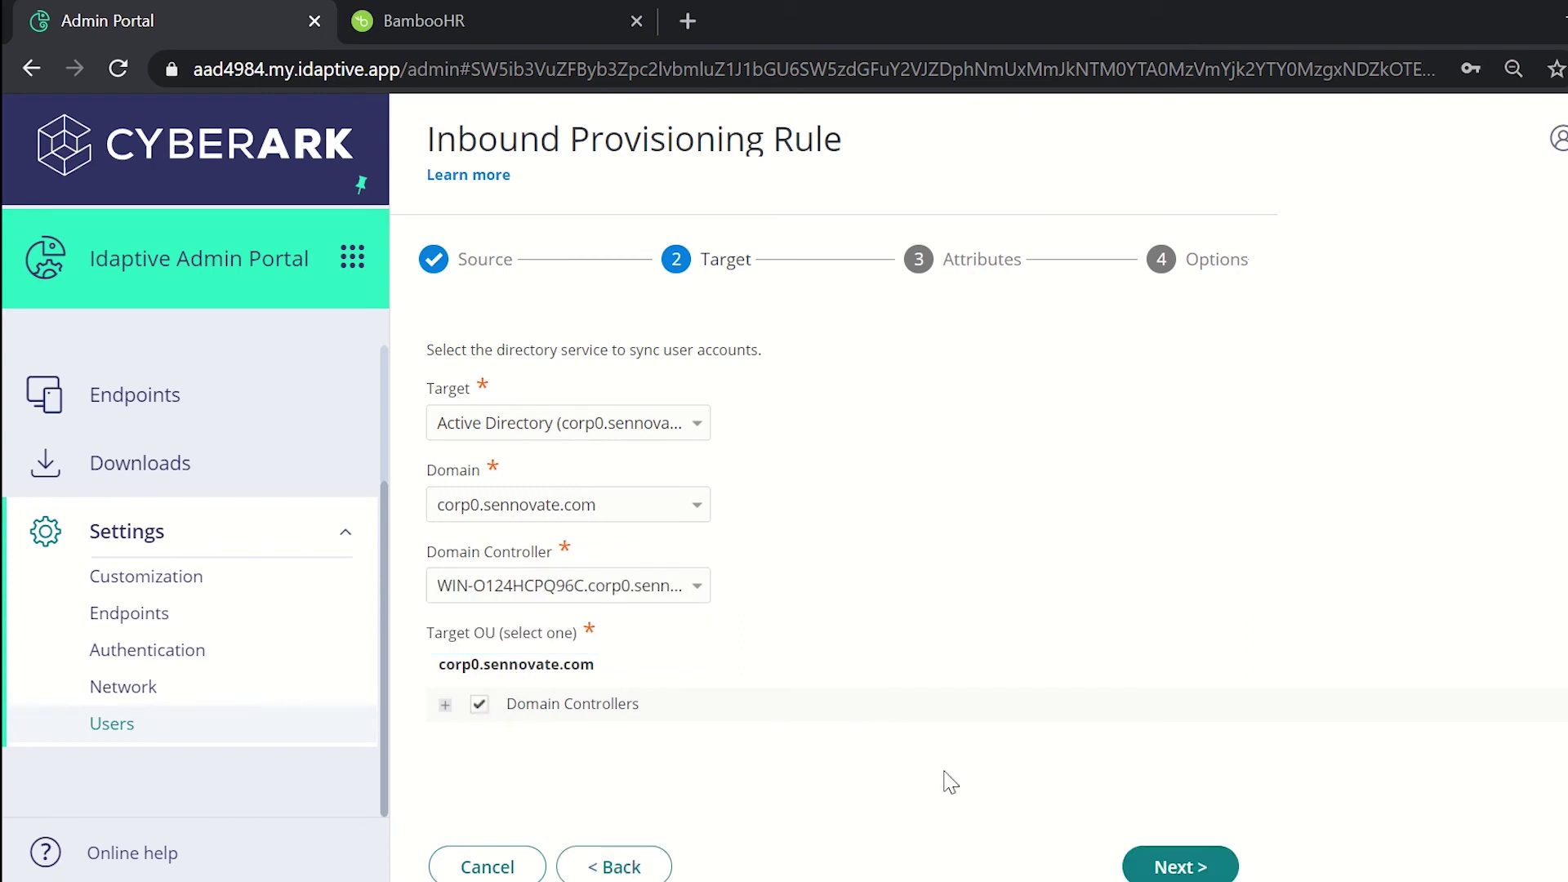
{"action": "left_click", "coordinate": [1180, 867]}
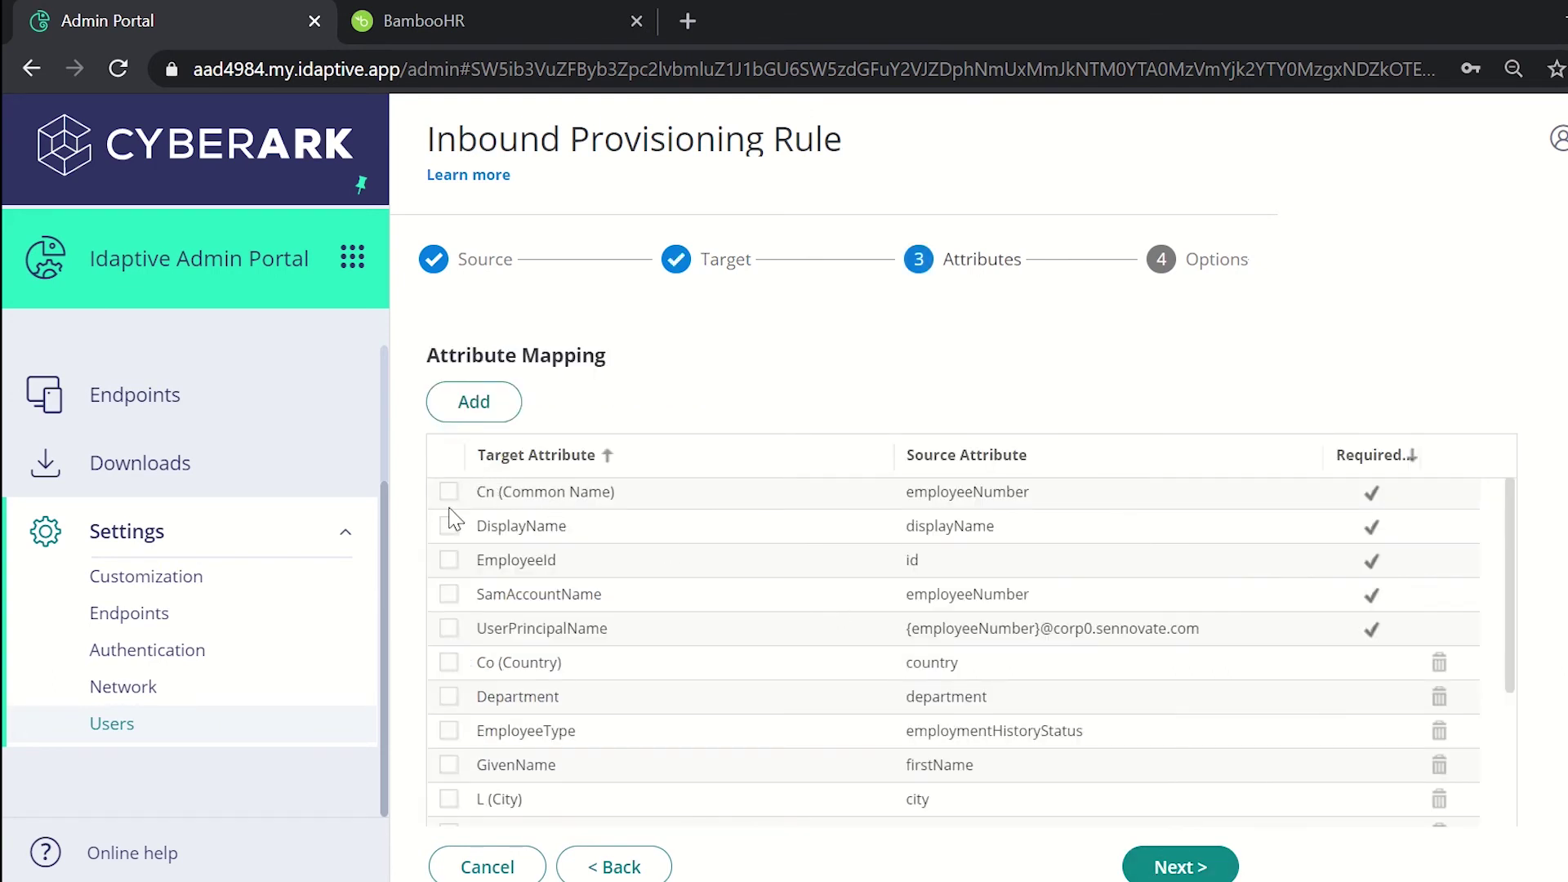
Step: Tick the Cn, DisplayName, EmployeeId and SamAccountName mappings and proceed to Options
{"action": "left_click", "coordinate": [450, 492]}
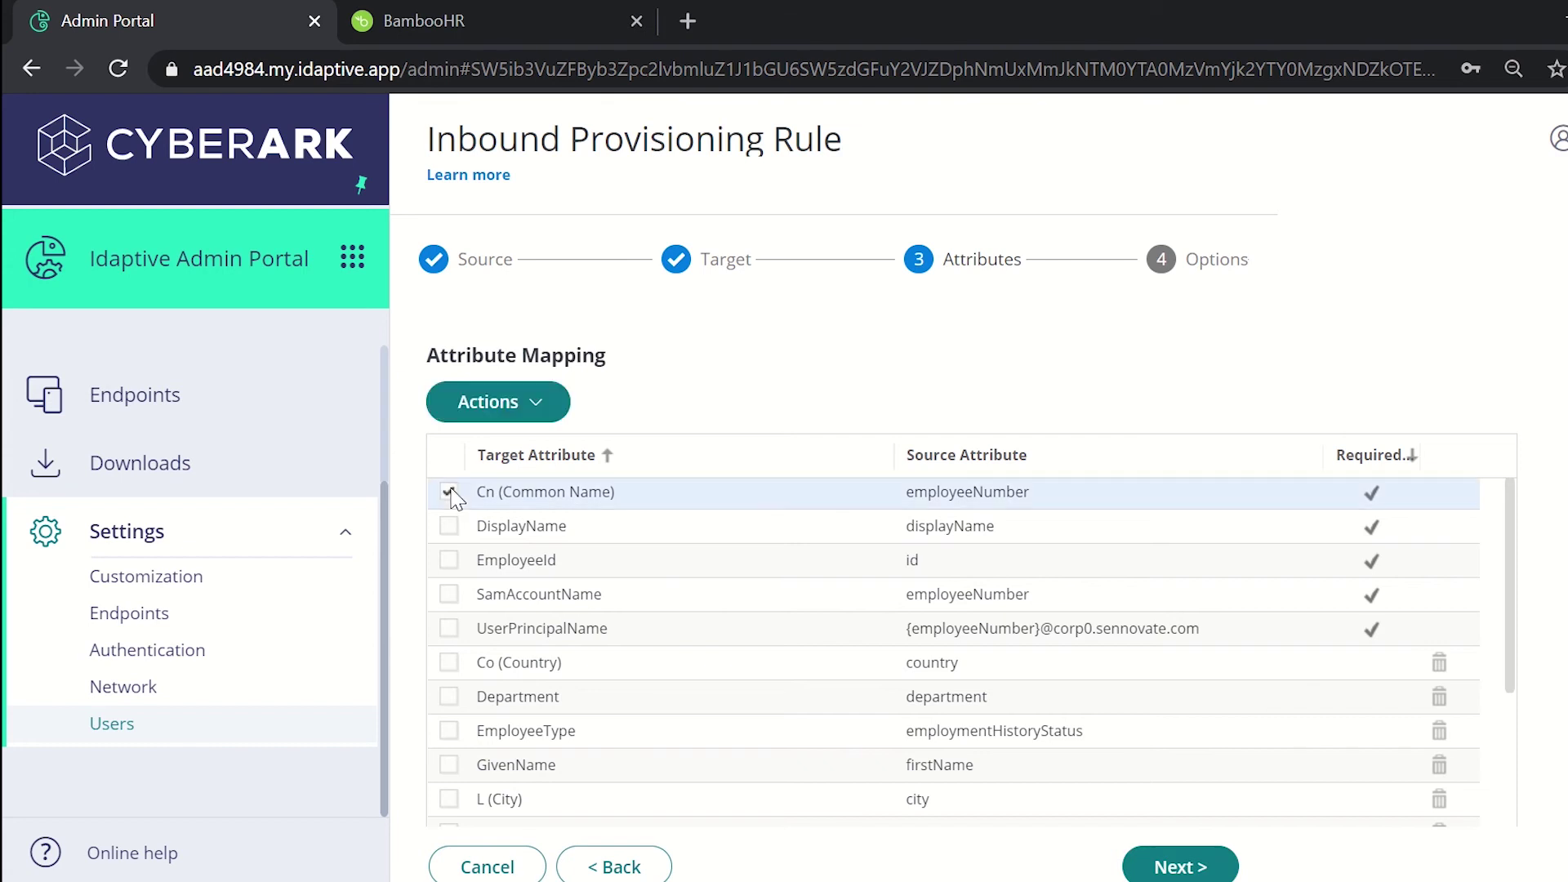
{"action": "left_click", "coordinate": [448, 527]}
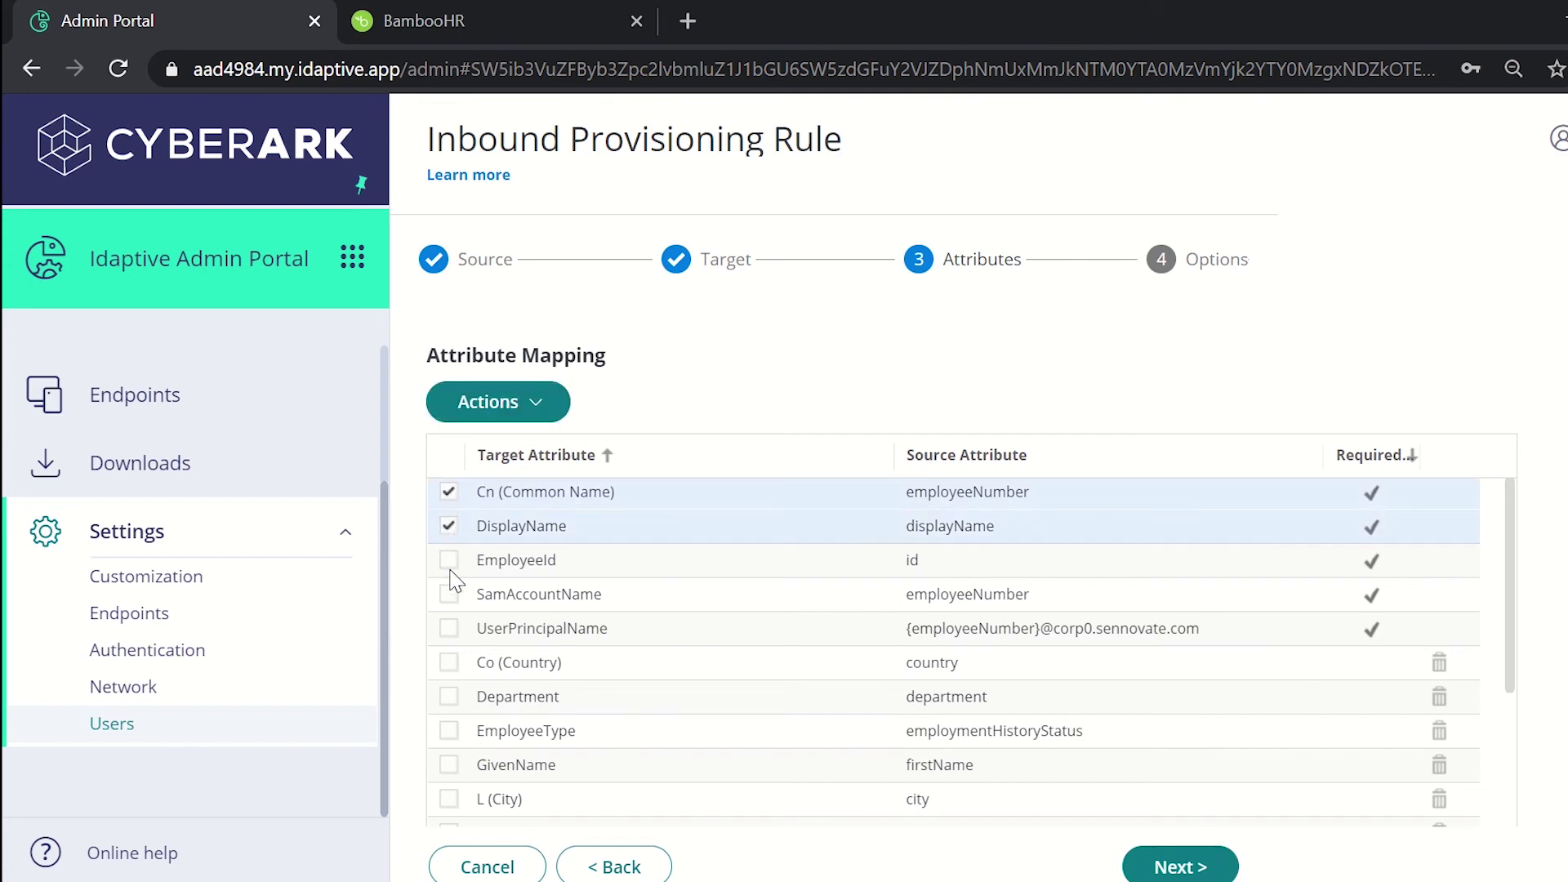
{"action": "left_click", "coordinate": [450, 563]}
{"action": "left_click", "coordinate": [450, 595]}
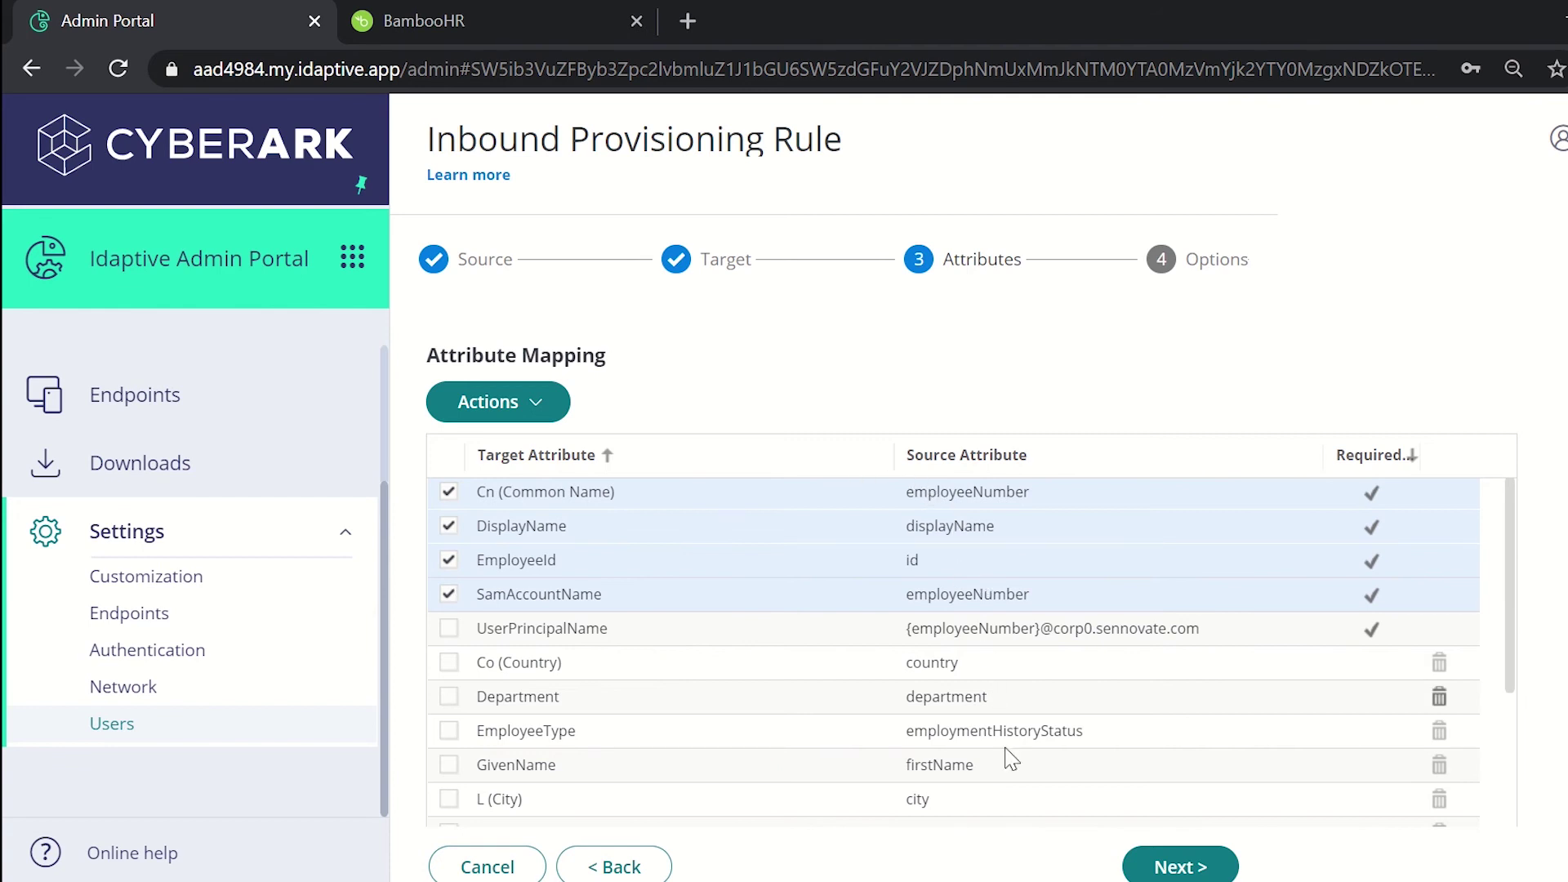
{"action": "left_click", "coordinate": [1177, 869]}
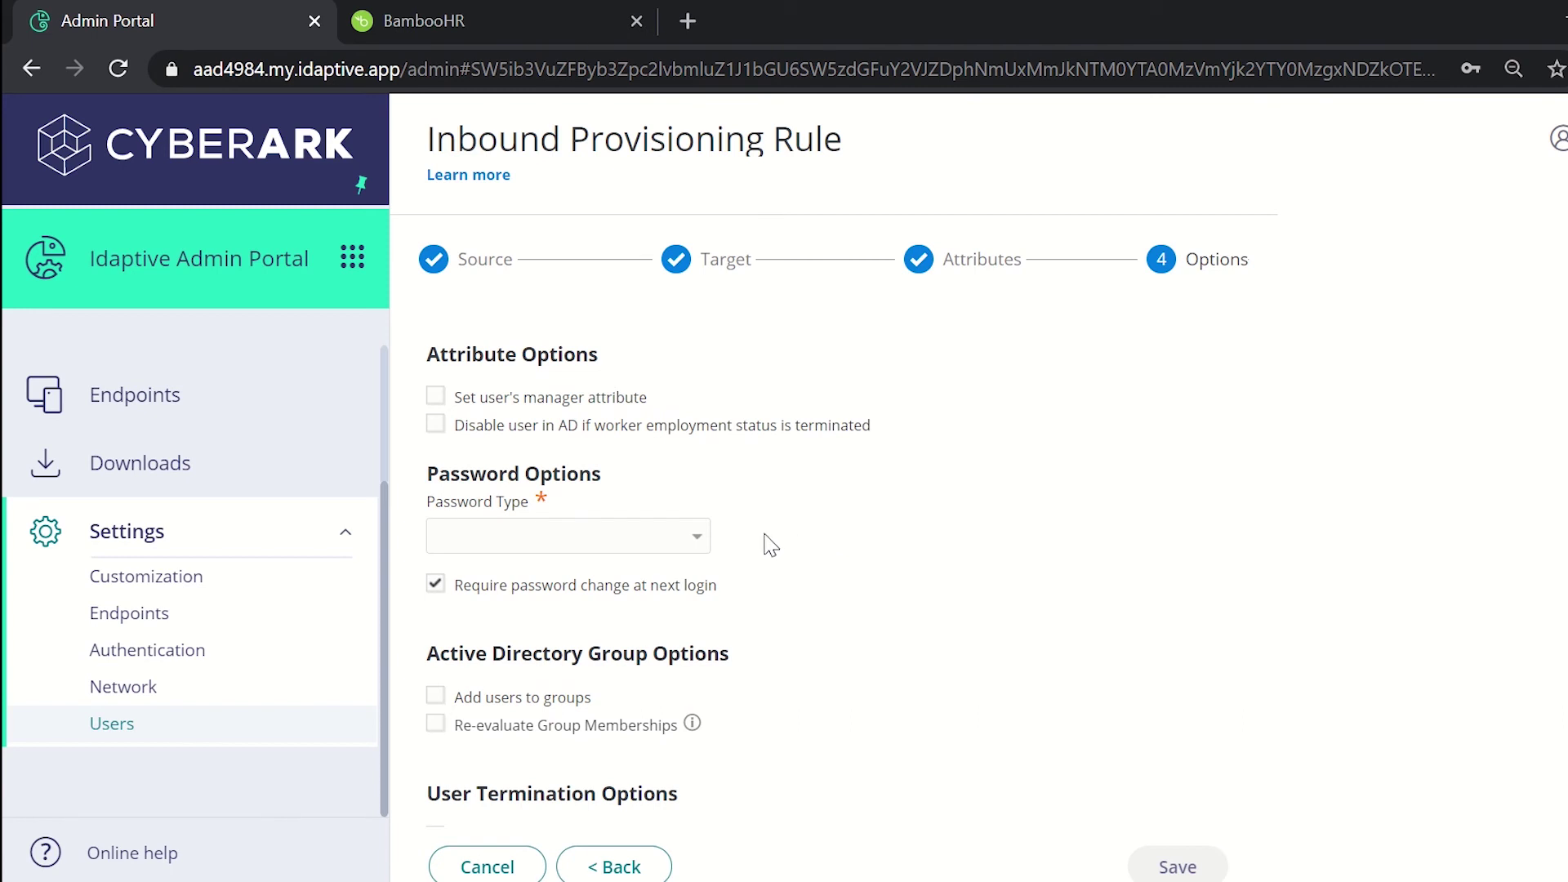
Step: Give provisioned accounts a Static Password, enter the password, and save the rule
{"action": "left_click", "coordinate": [699, 539]}
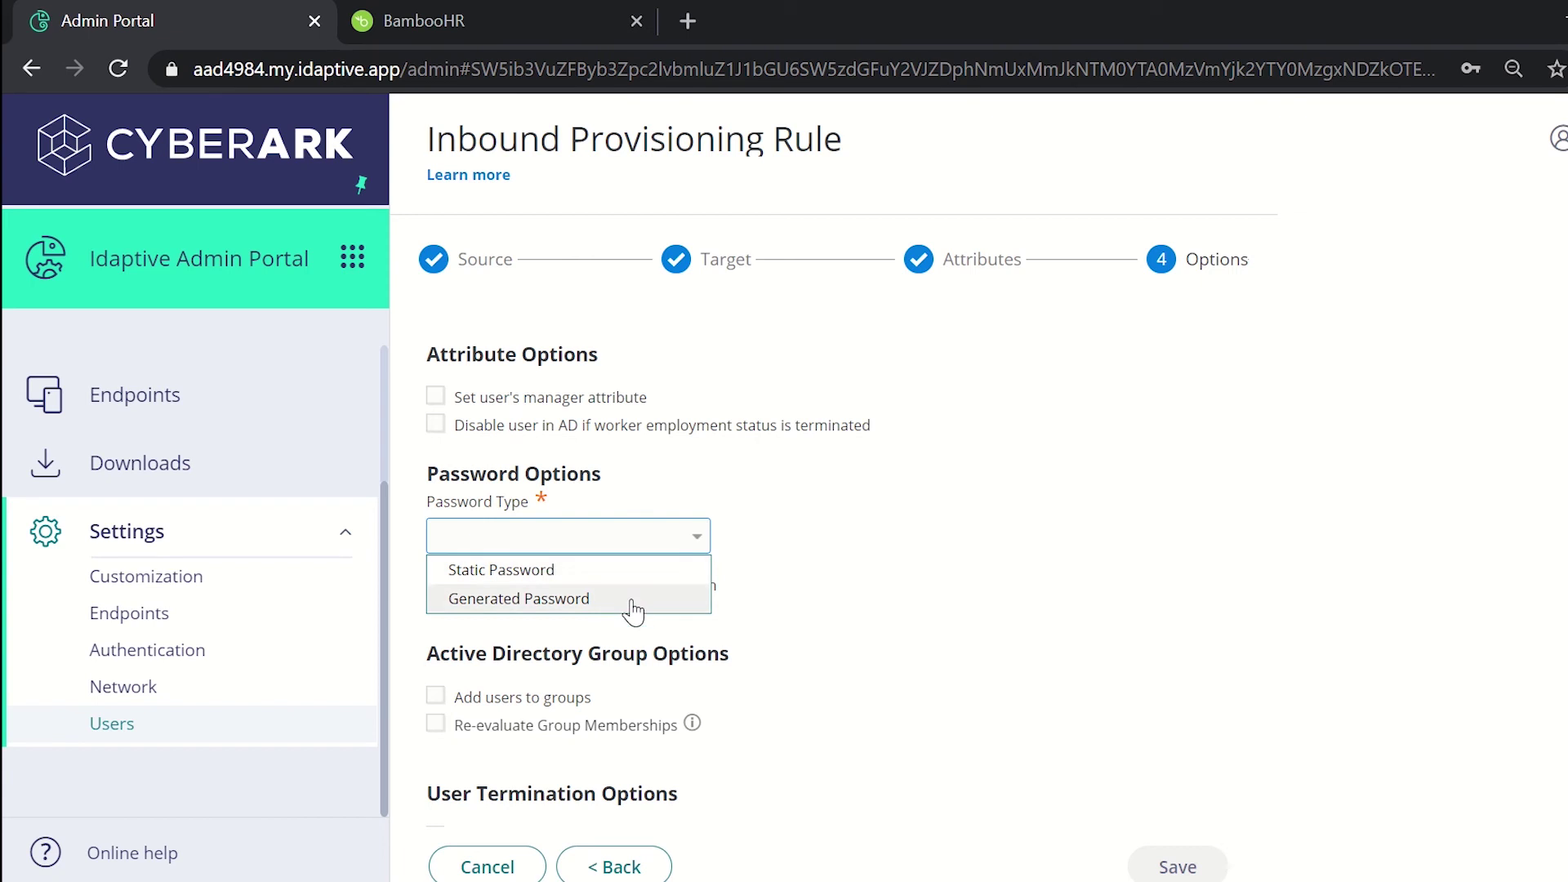
{"action": "left_click", "coordinate": [593, 577]}
{"action": "left_click", "coordinate": [562, 629]}
{"action": "type", "text": "P"}
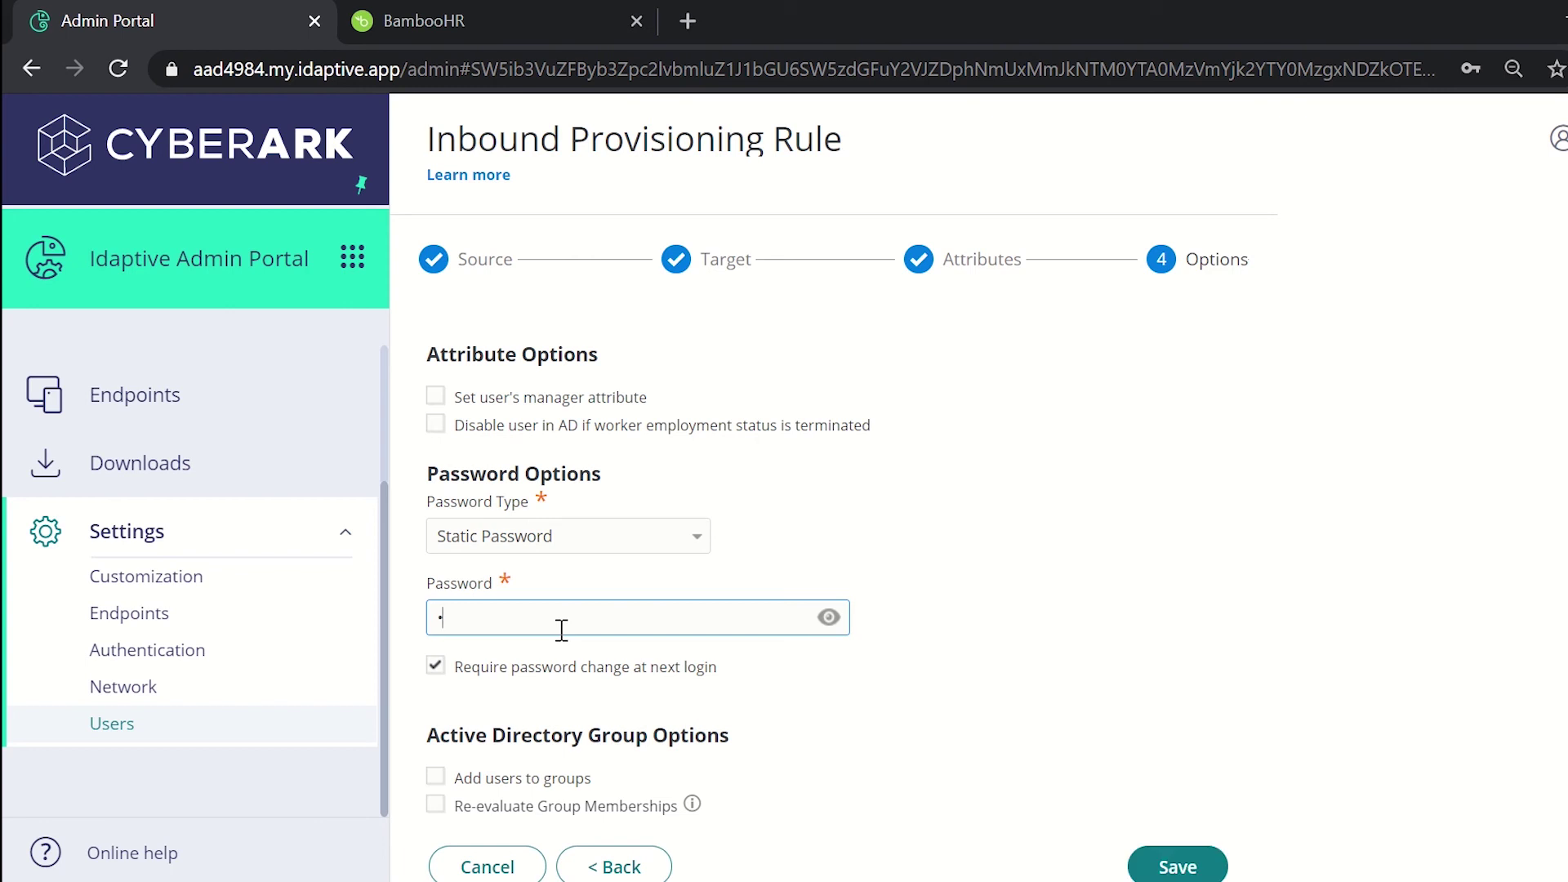
{"action": "type", "text": "asswor"}
{"action": "scroll", "coordinate": [788, 749], "scroll_direction": "down", "scroll_amount": 2}
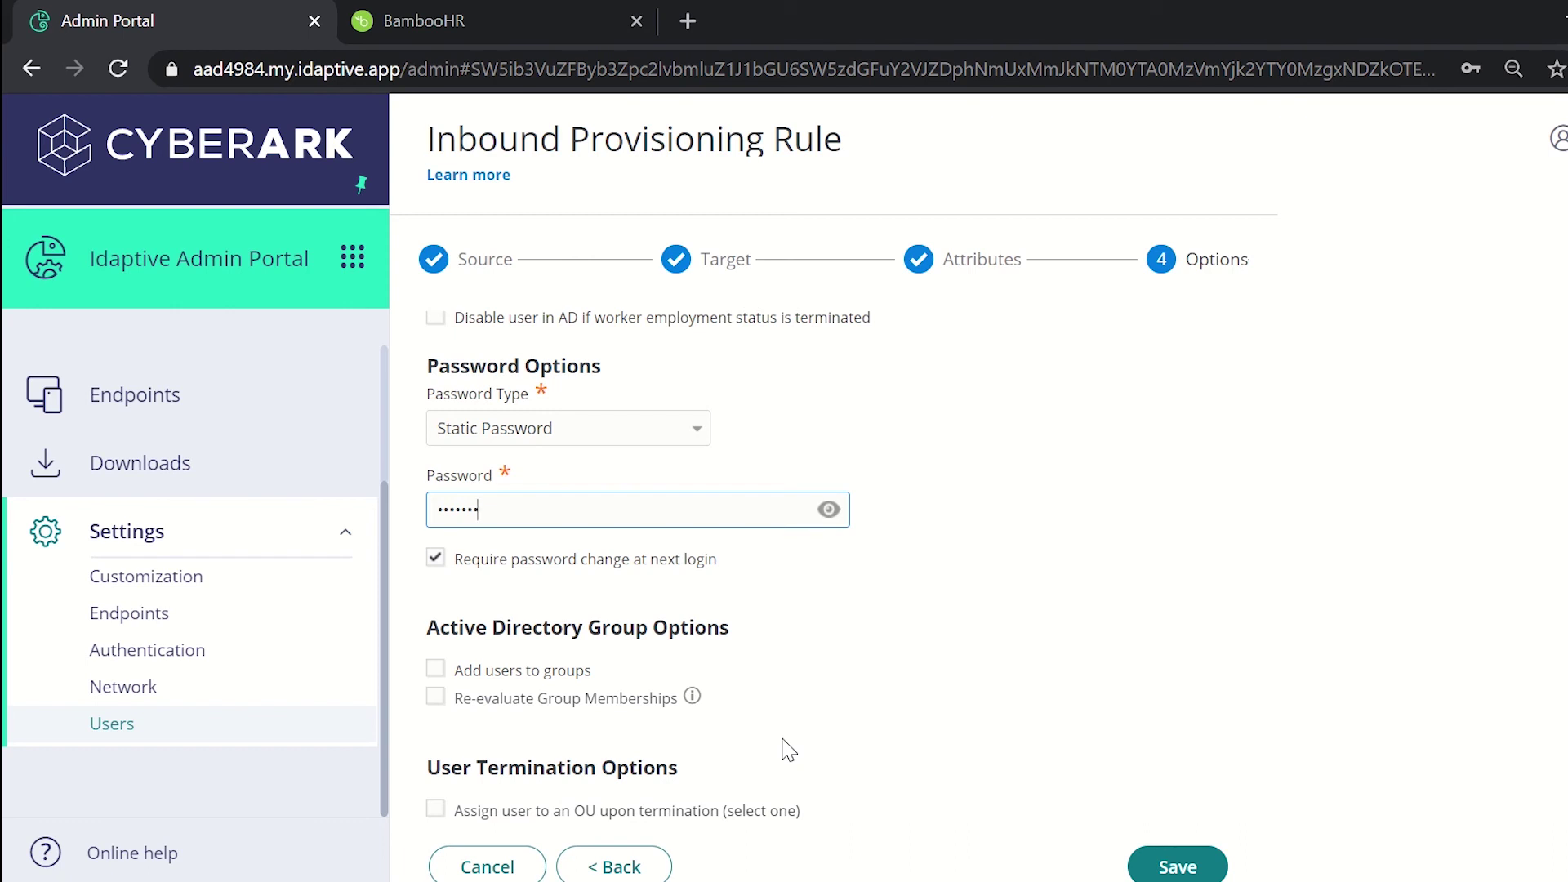
{"action": "left_click", "coordinate": [1176, 867]}
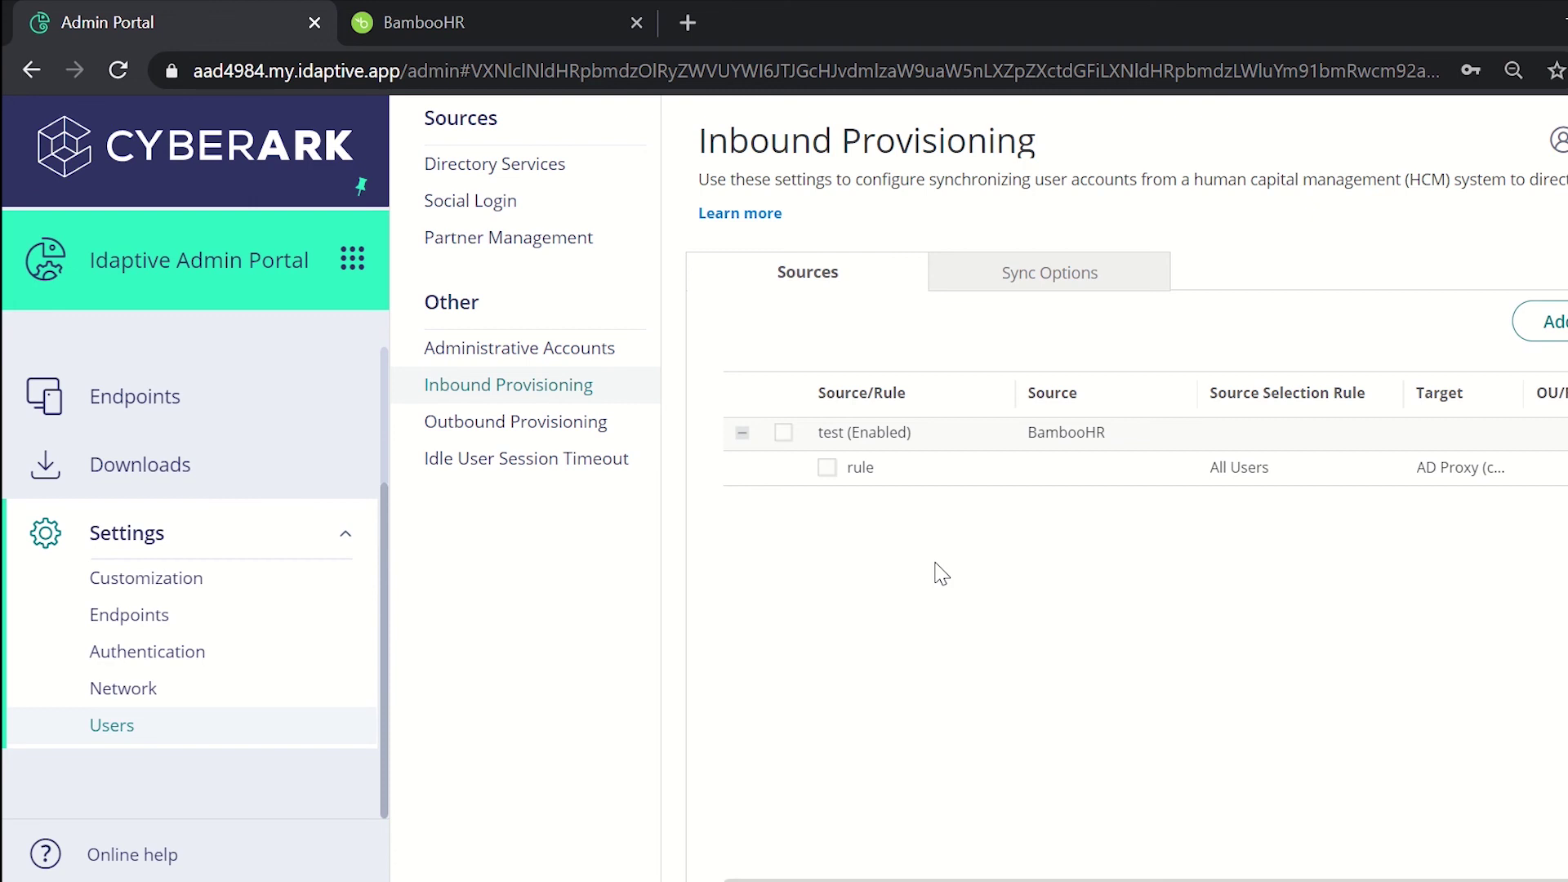
Step: Run a Full manual sync for the test - BambooHR source and dismiss the confirmation
{"action": "left_click", "coordinate": [1071, 292]}
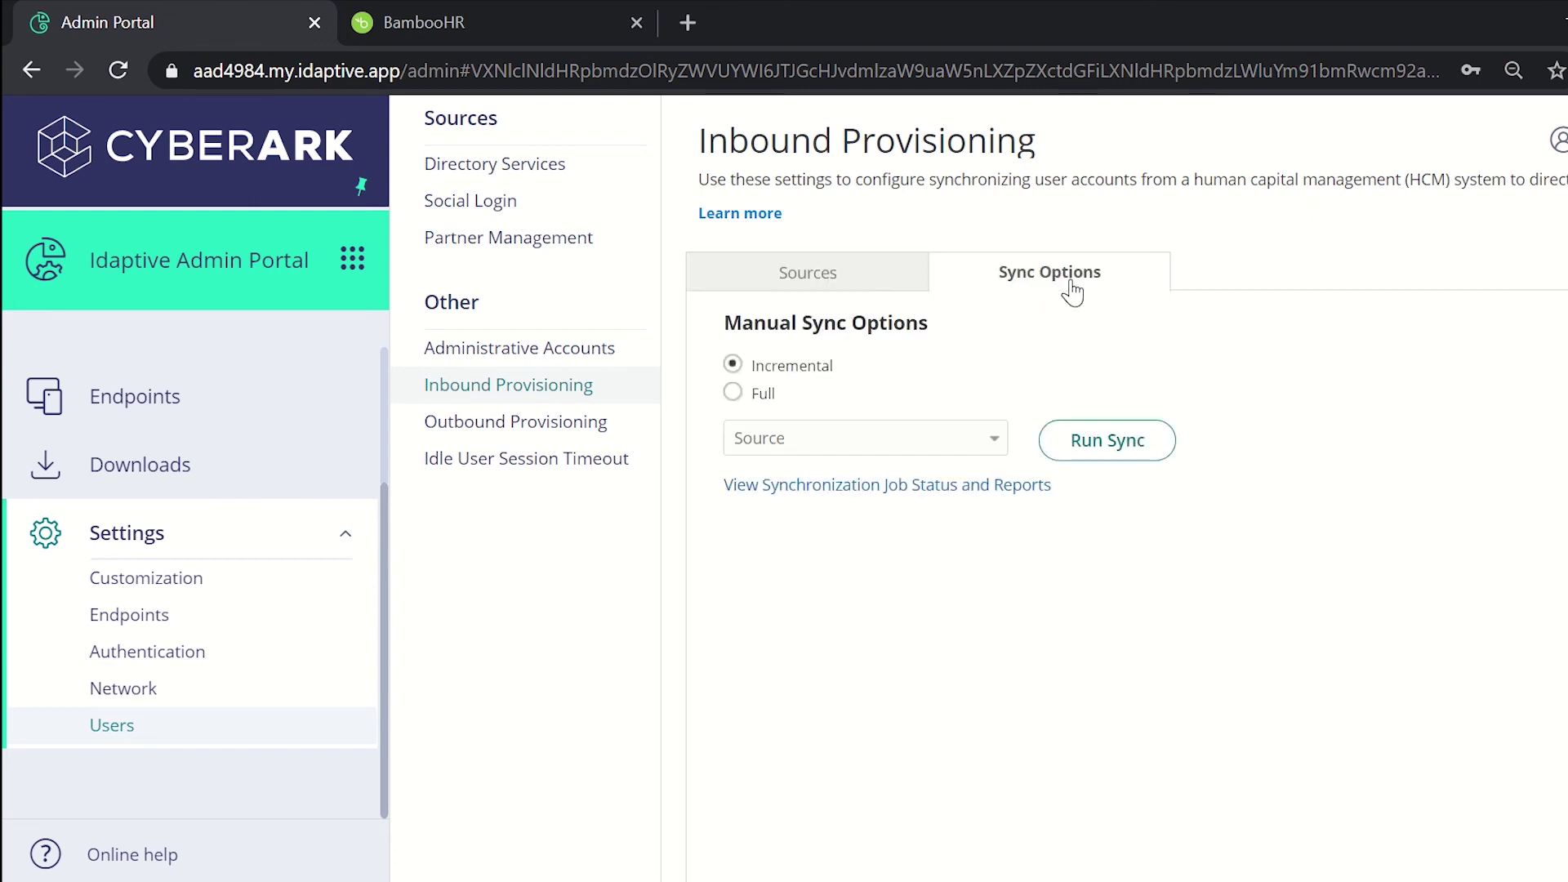
{"action": "left_click", "coordinate": [734, 396]}
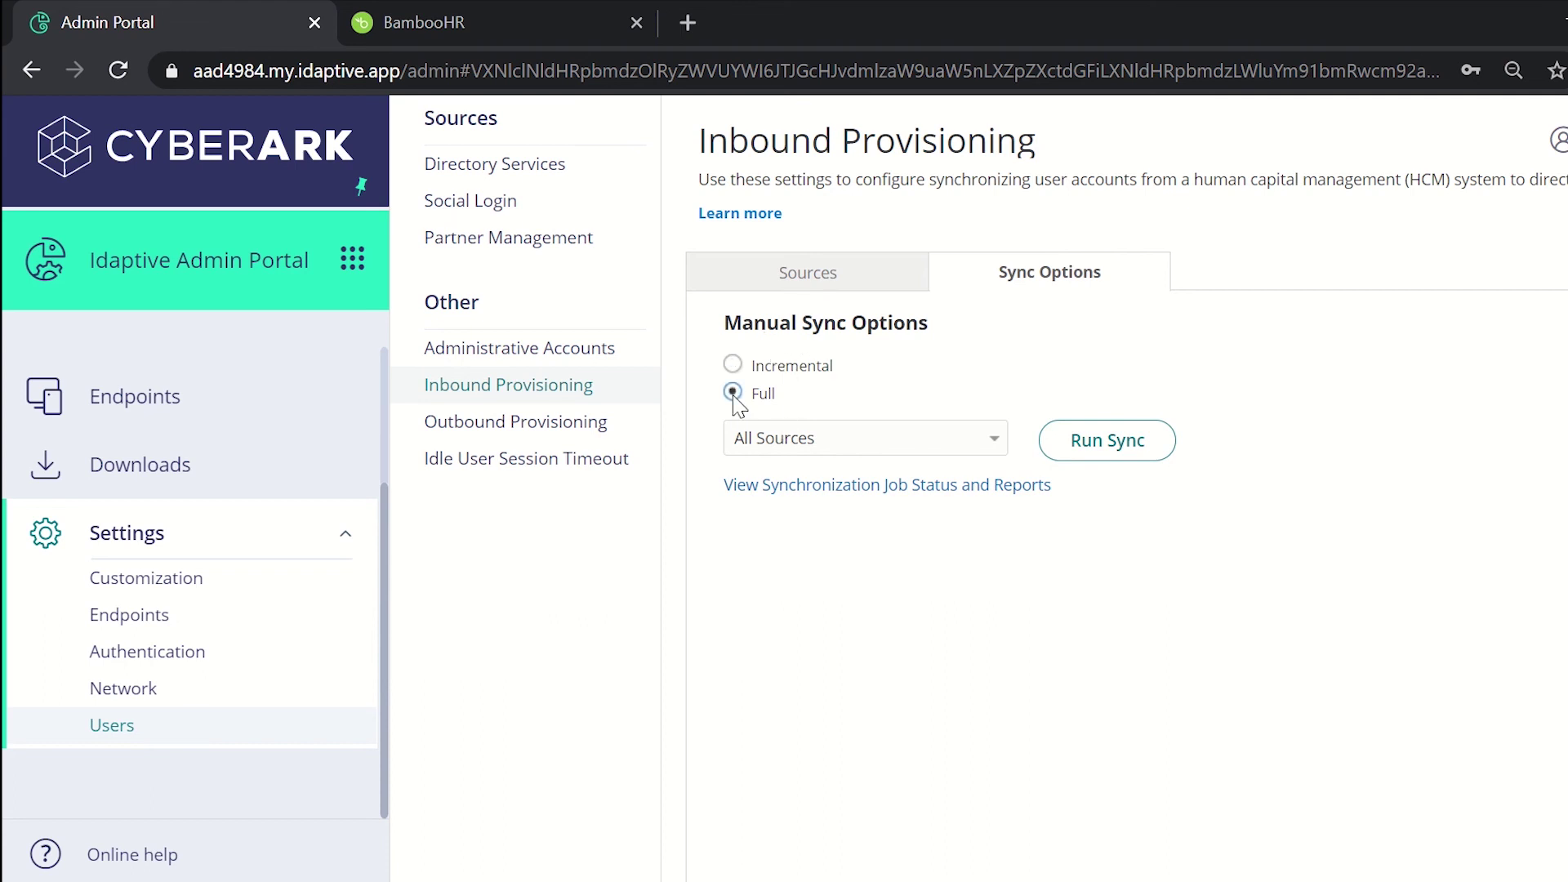
{"action": "left_click", "coordinate": [880, 448]}
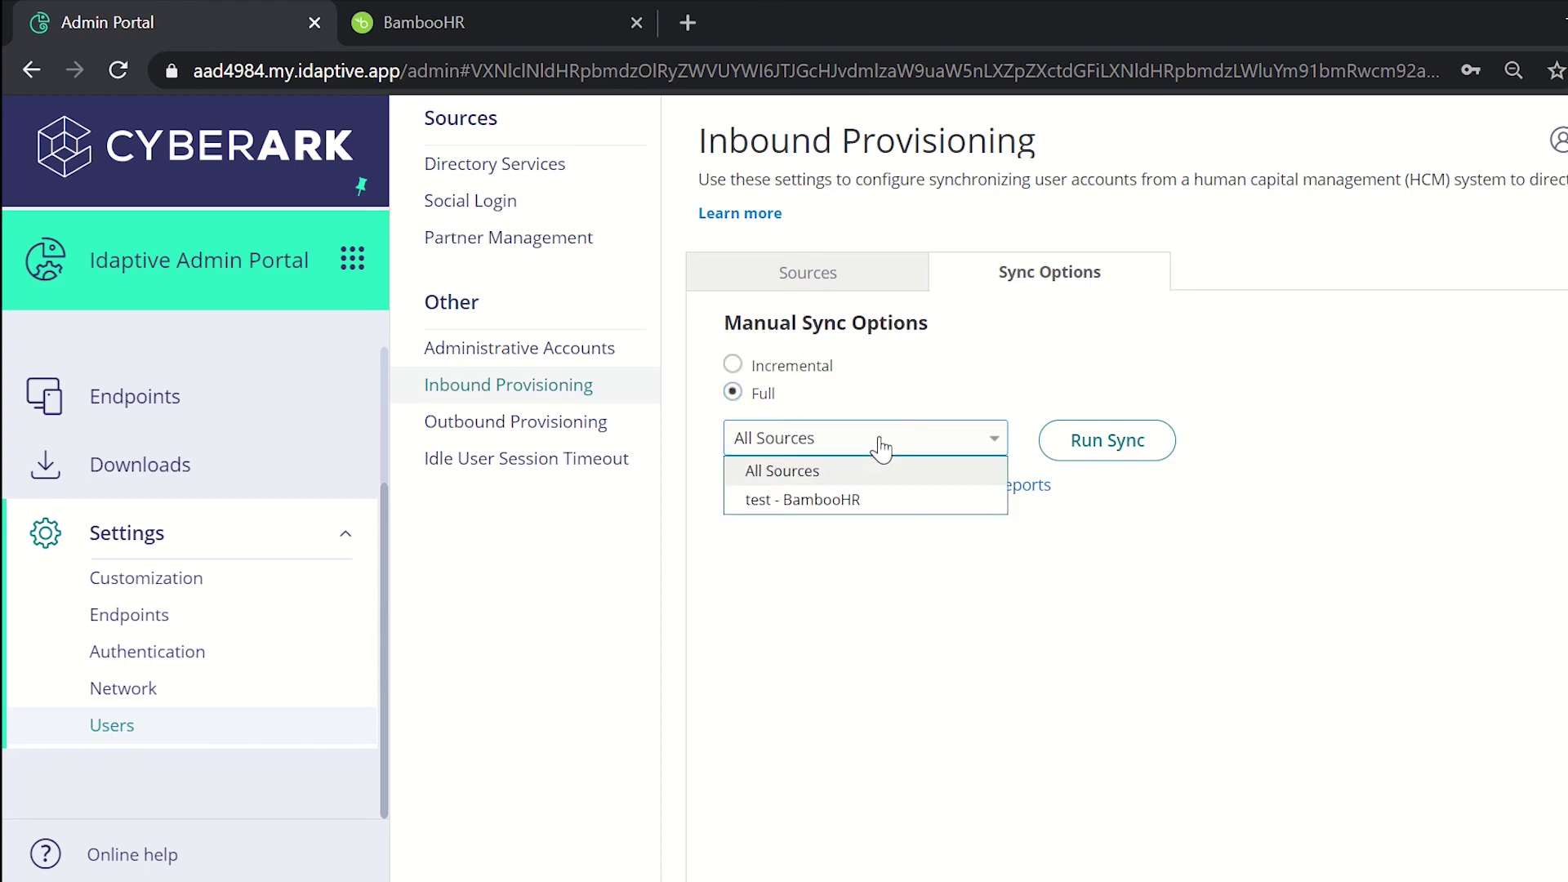
{"action": "left_click", "coordinate": [812, 499]}
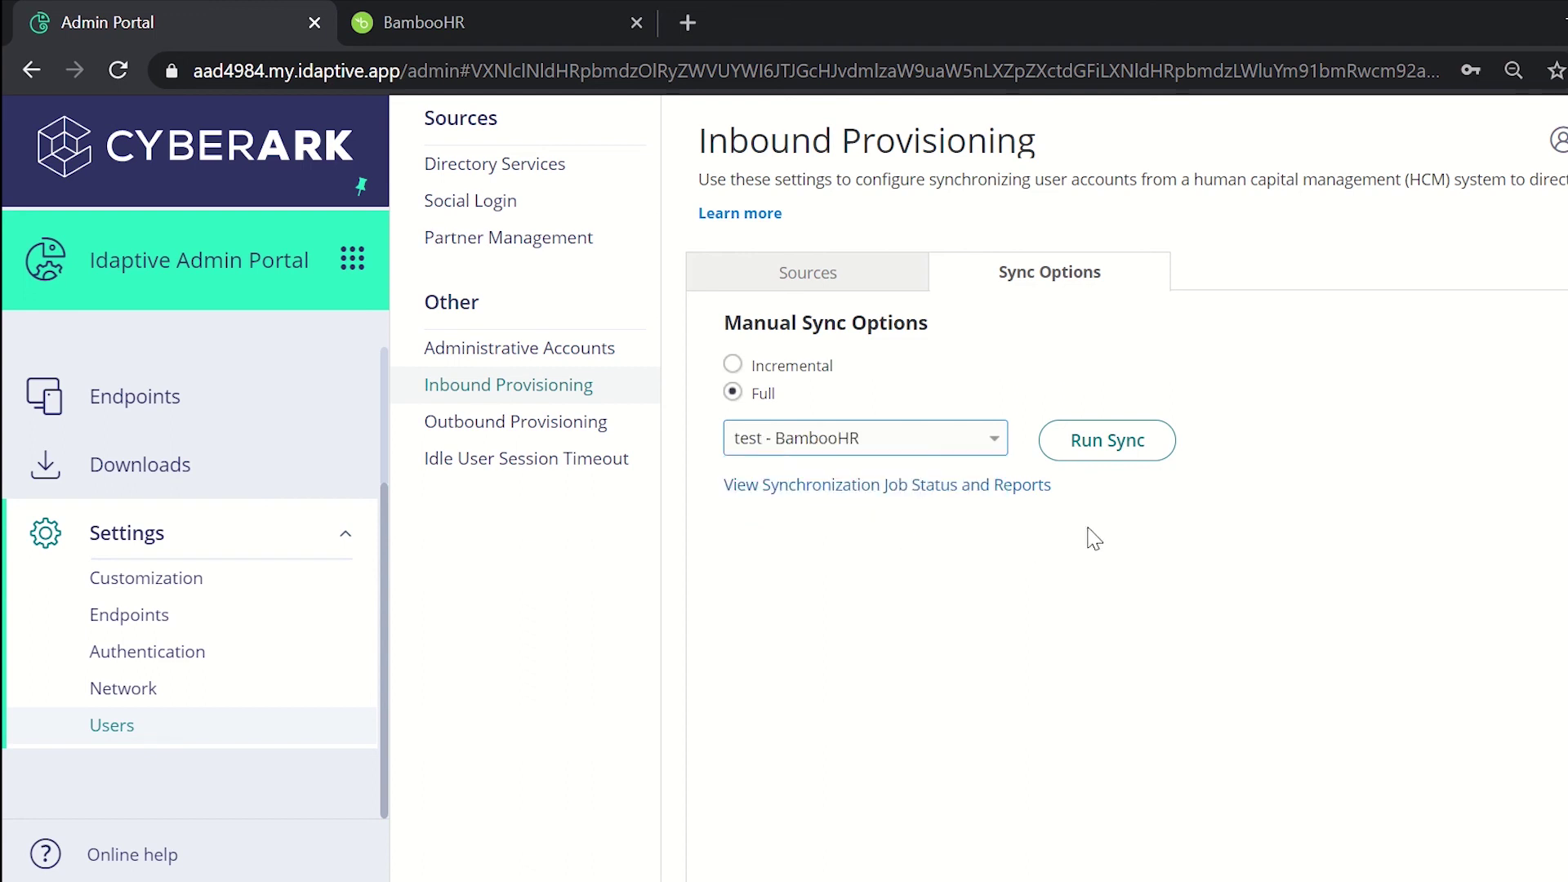
{"action": "left_click", "coordinate": [1114, 459]}
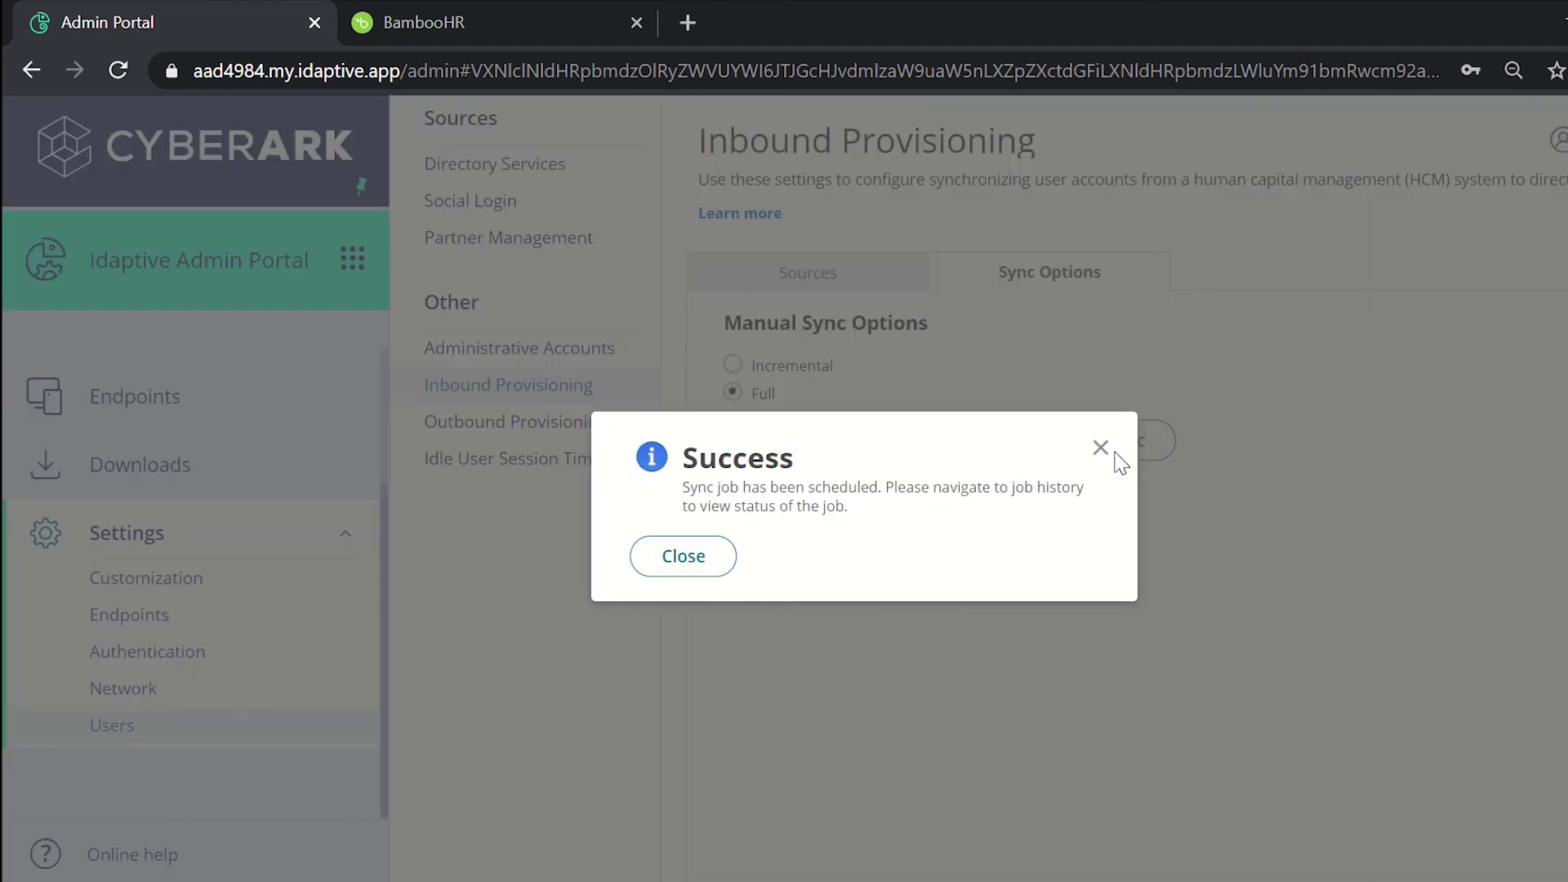
{"action": "left_click", "coordinate": [720, 562]}
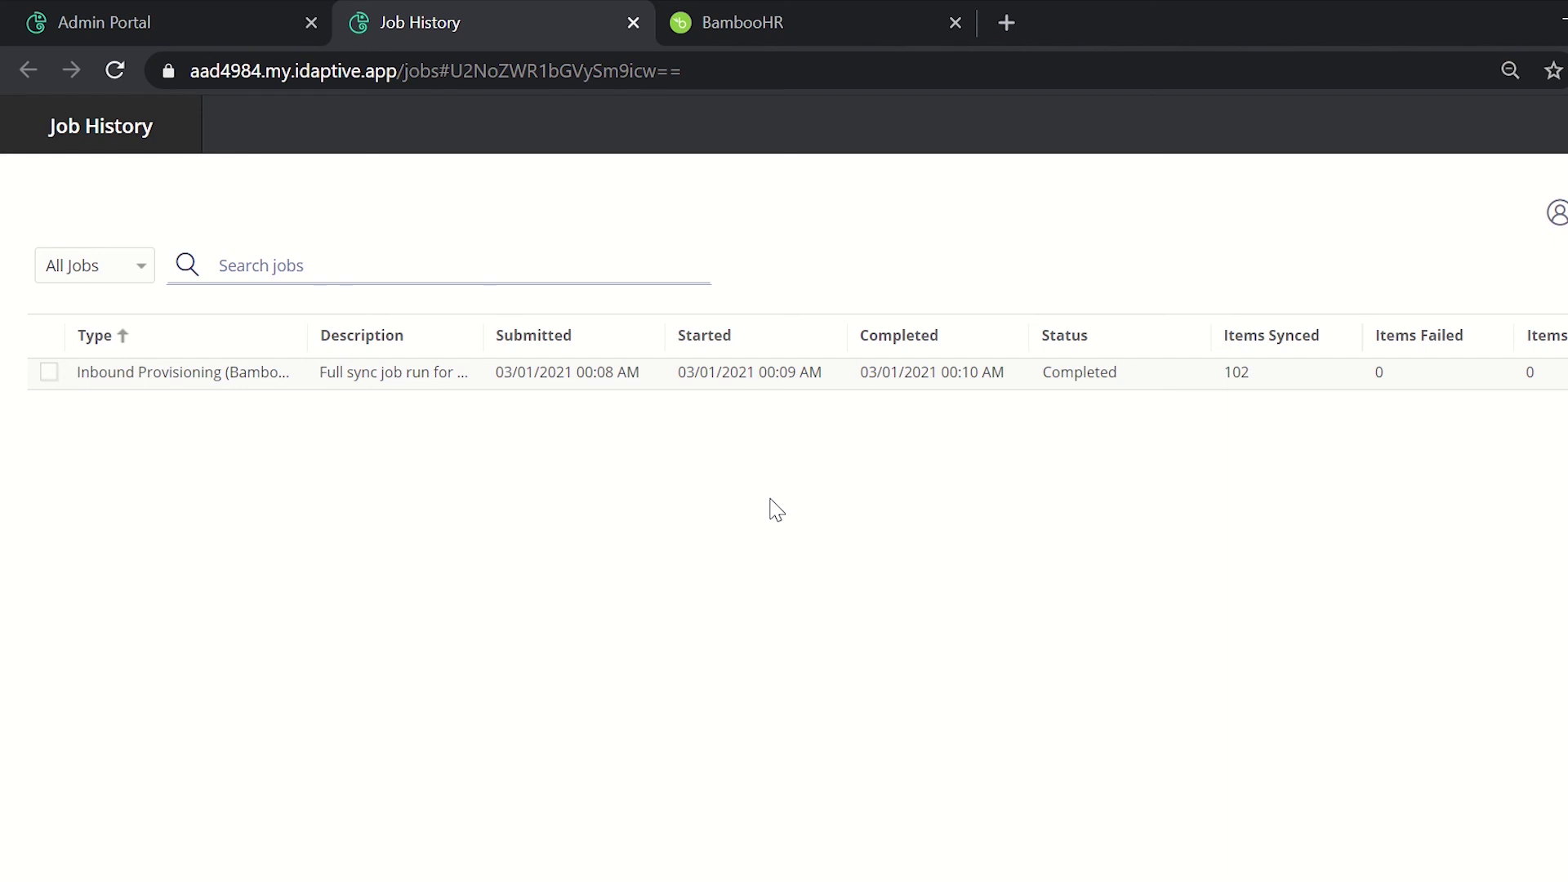
Step: Open the completed full sync job and review its report (102 succeeded, 0 failed) and details
{"action": "left_click", "coordinate": [705, 389]}
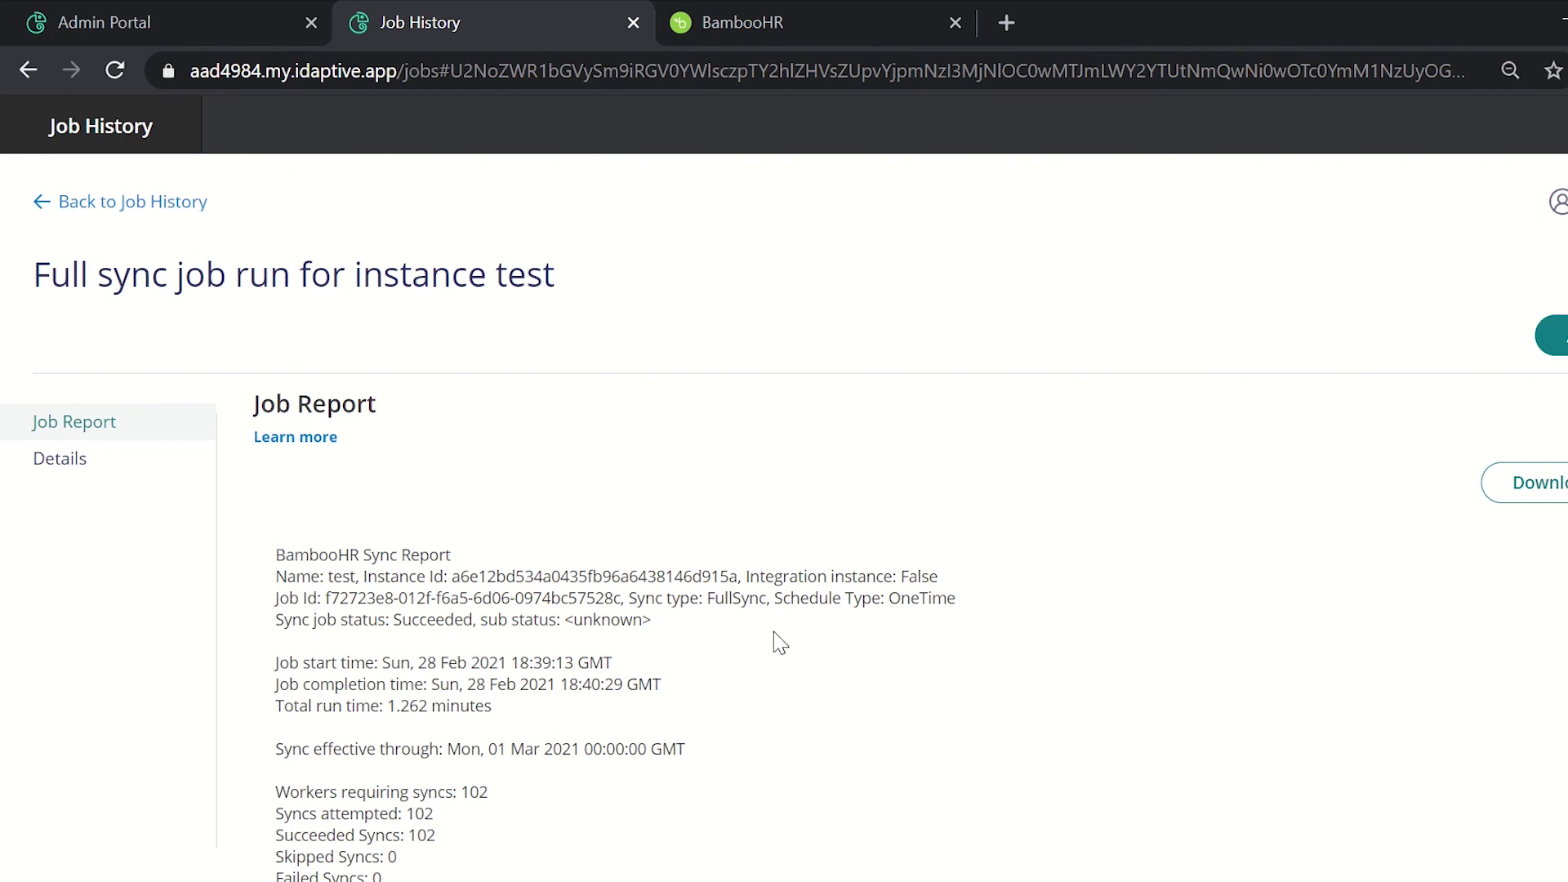
{"action": "scroll", "coordinate": [780, 643], "scroll_direction": "down", "scroll_amount": 9}
{"action": "scroll", "coordinate": [780, 642], "scroll_direction": "up", "scroll_amount": 9}
{"action": "scroll", "coordinate": [94, 481], "scroll_direction": "down", "scroll_amount": 1}
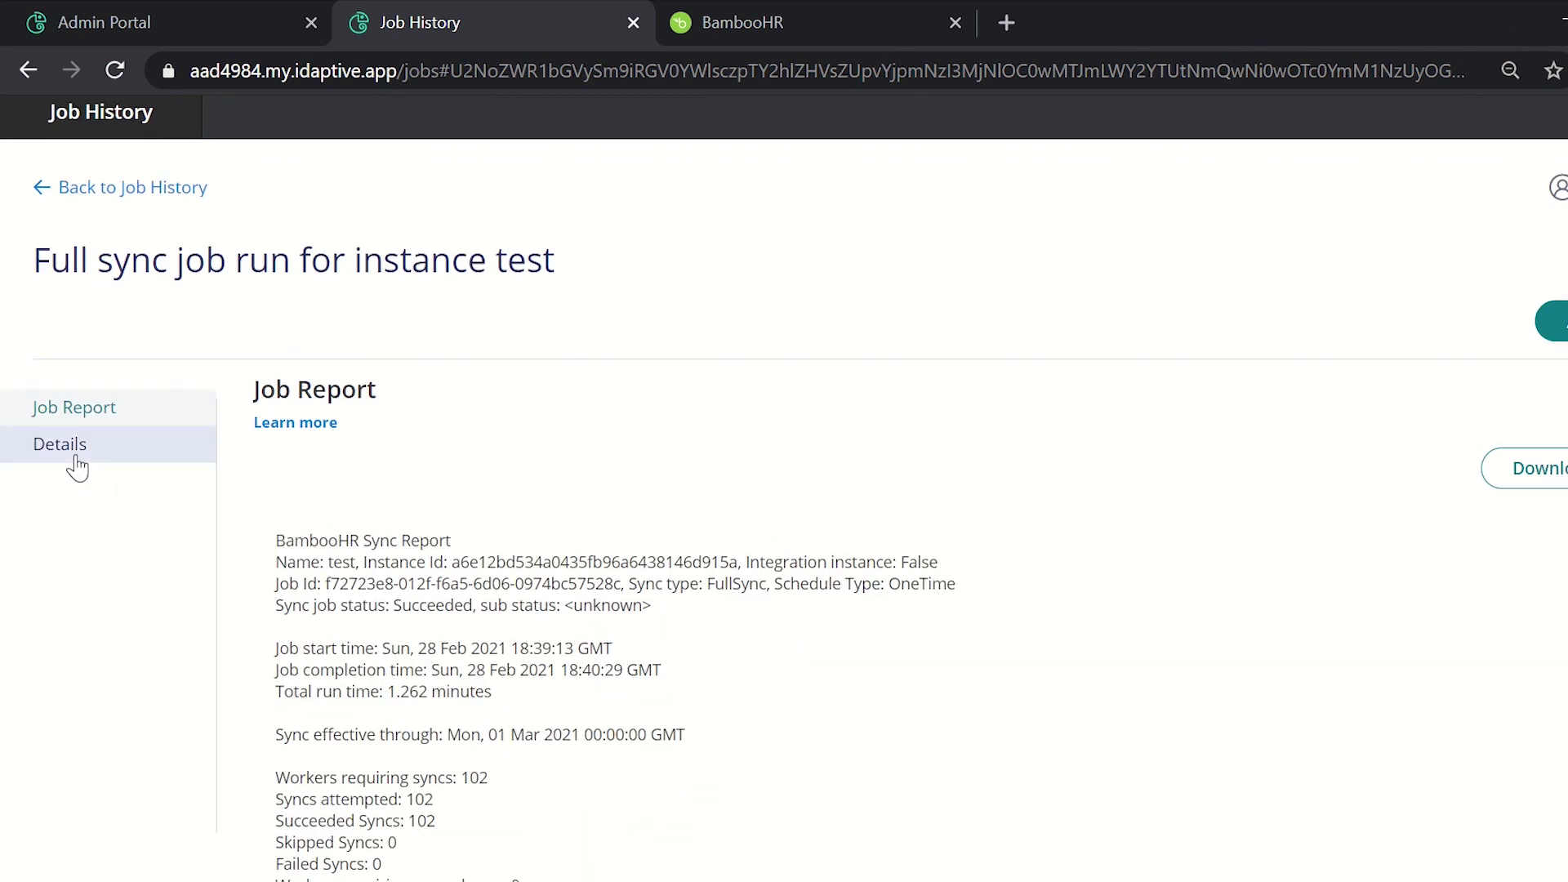
{"action": "left_click", "coordinate": [78, 468]}
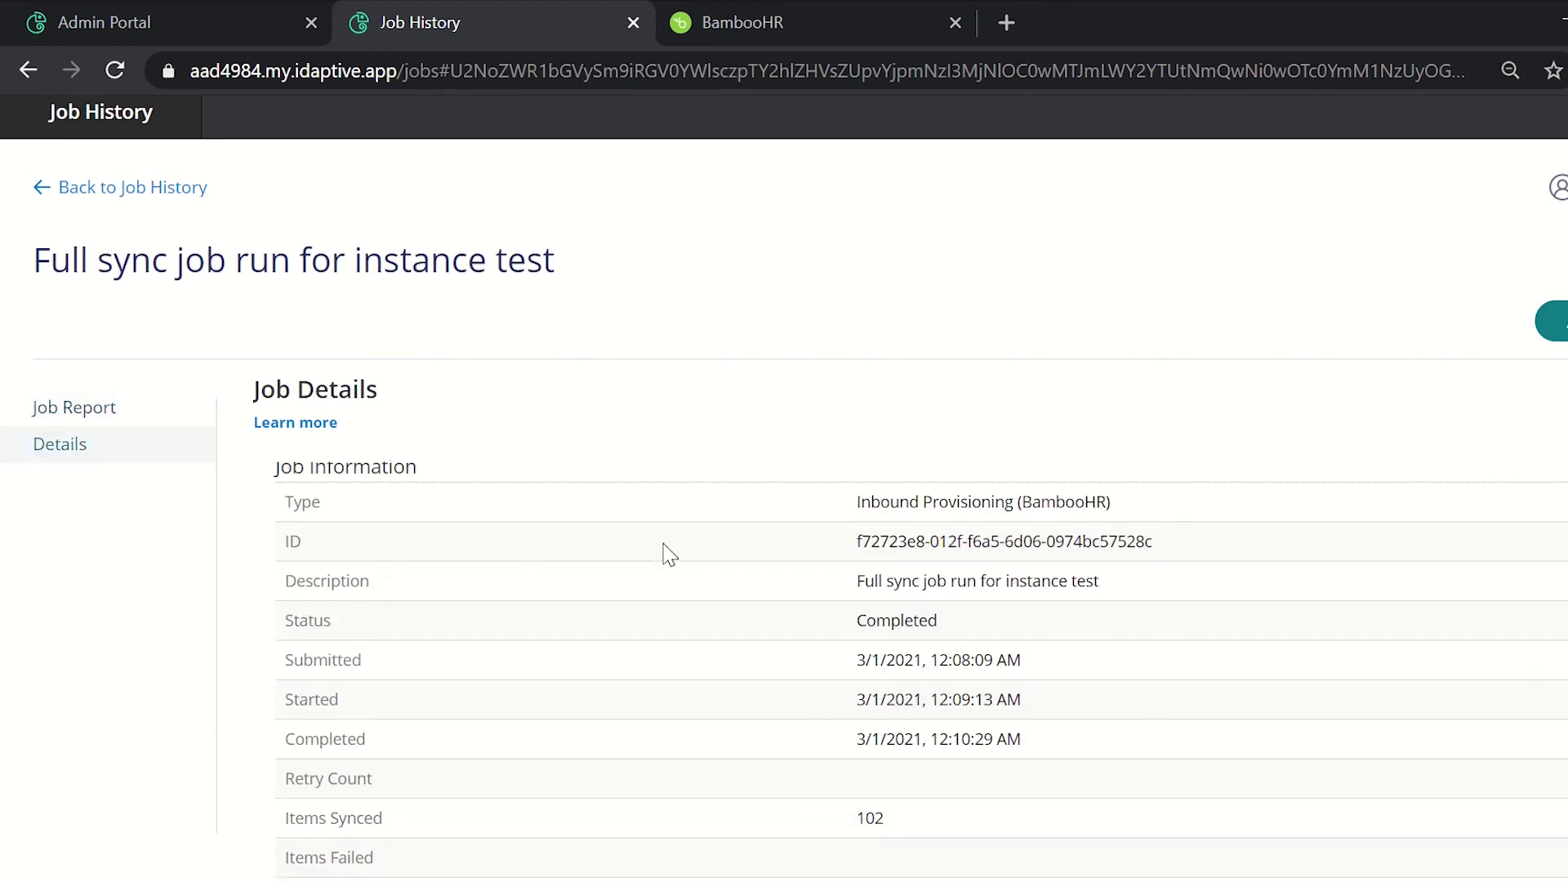
{"action": "left_click", "coordinate": [111, 421]}
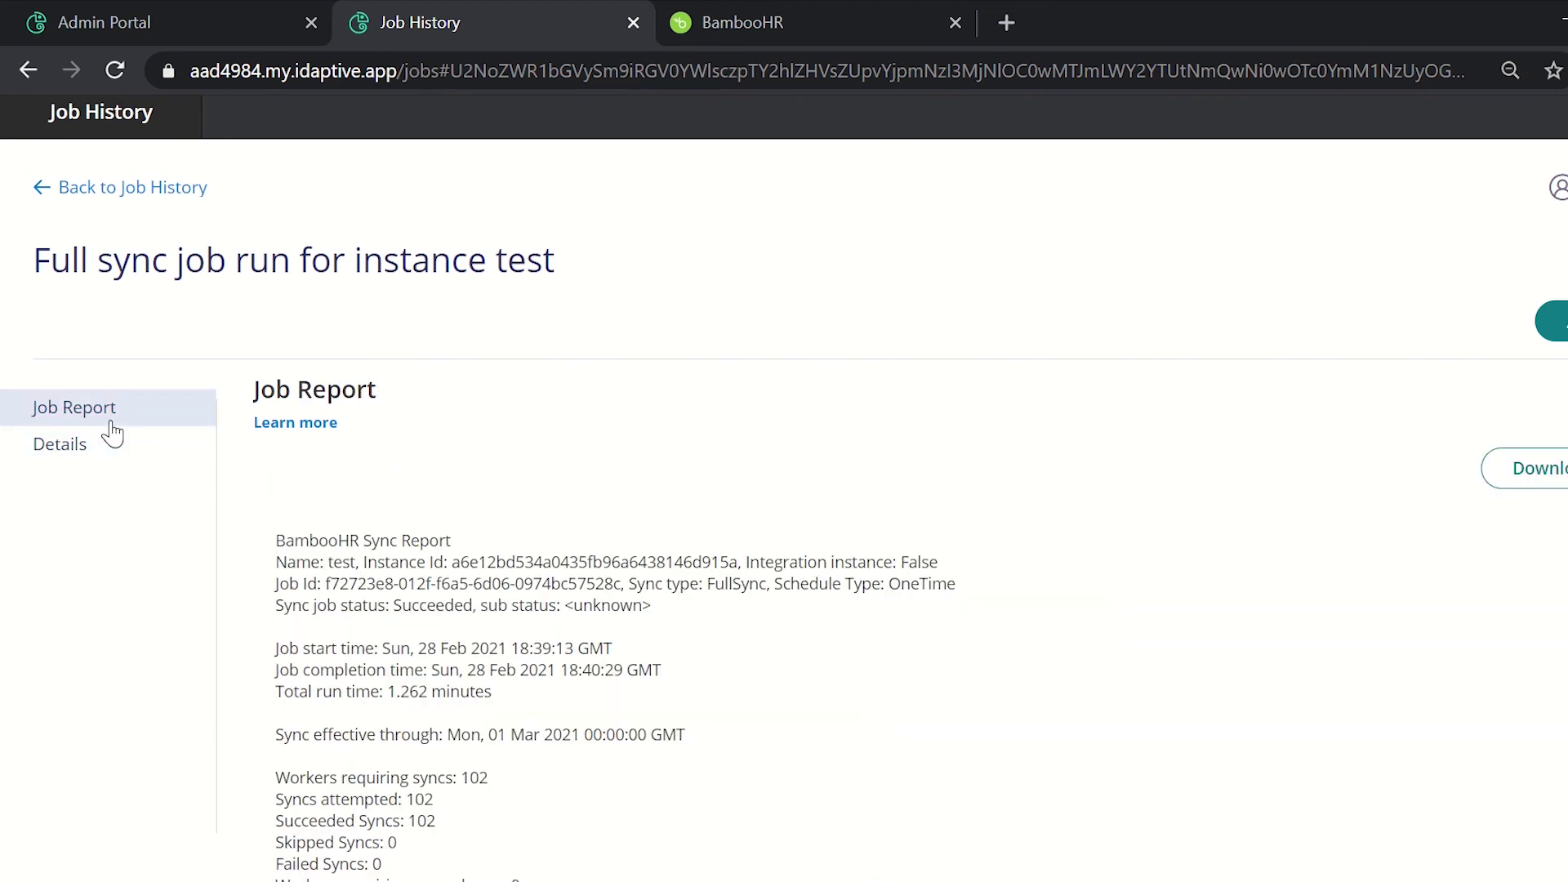